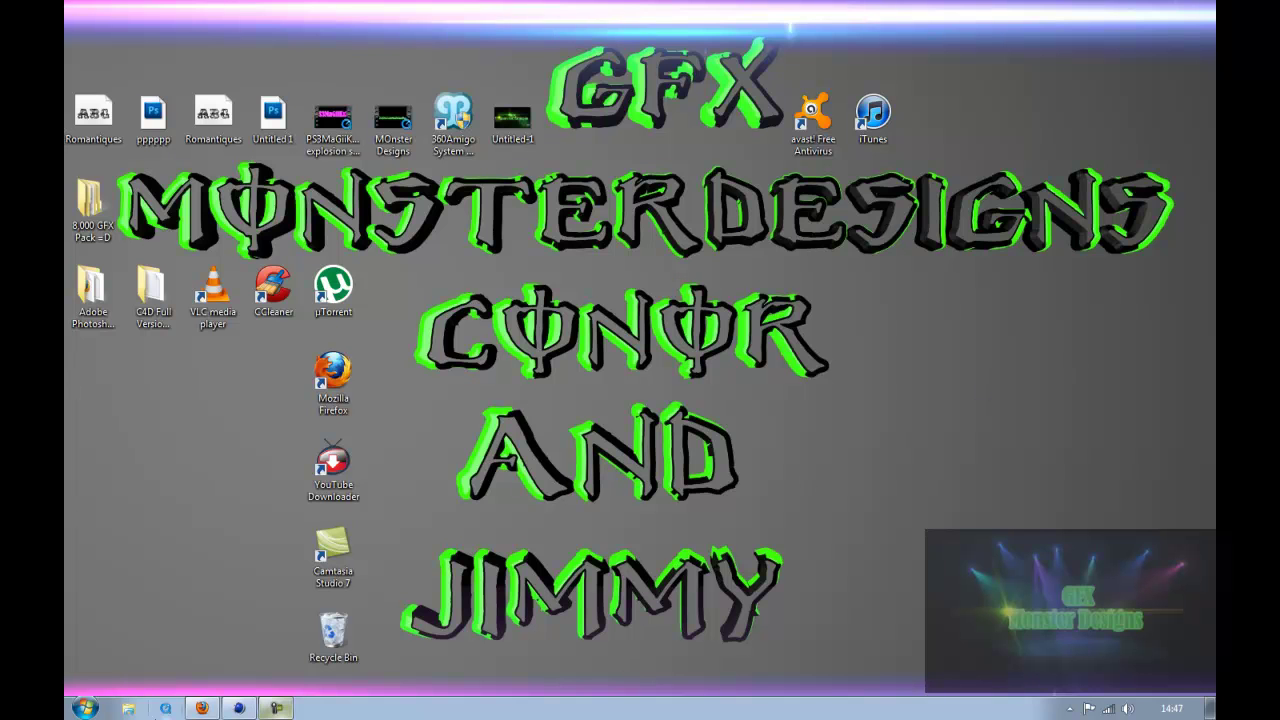
click(276, 708)
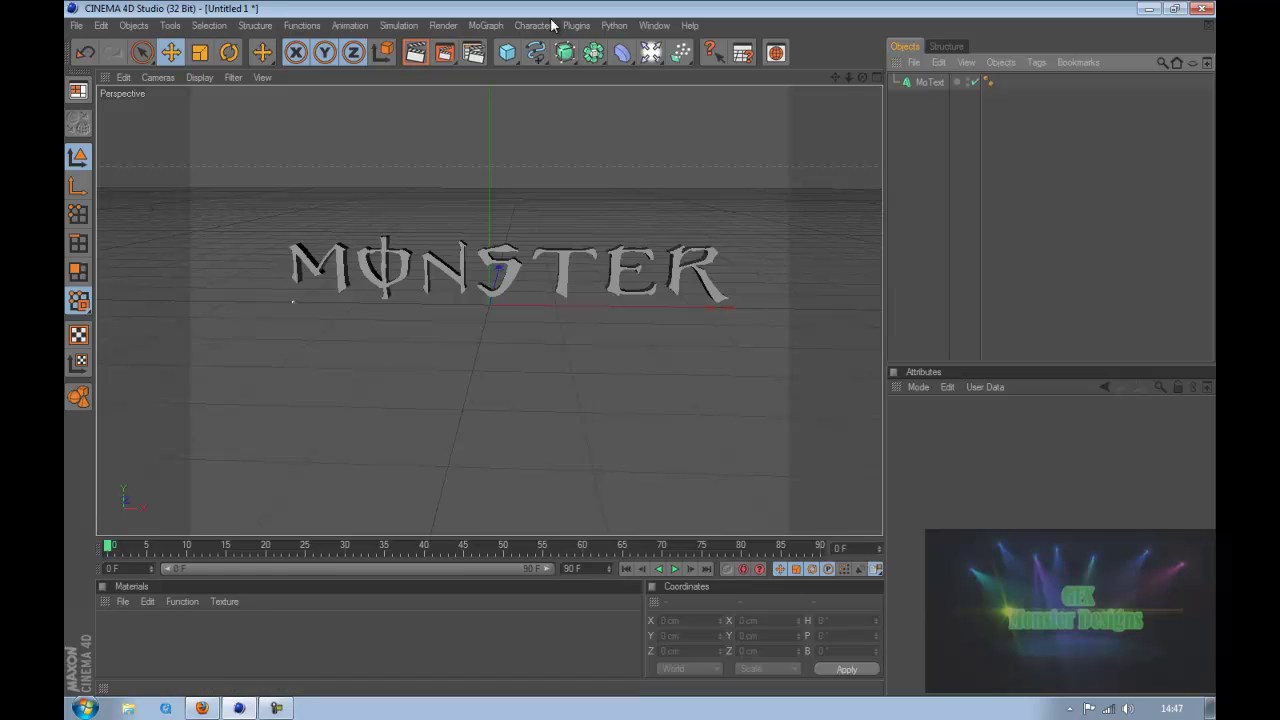
click(621, 53)
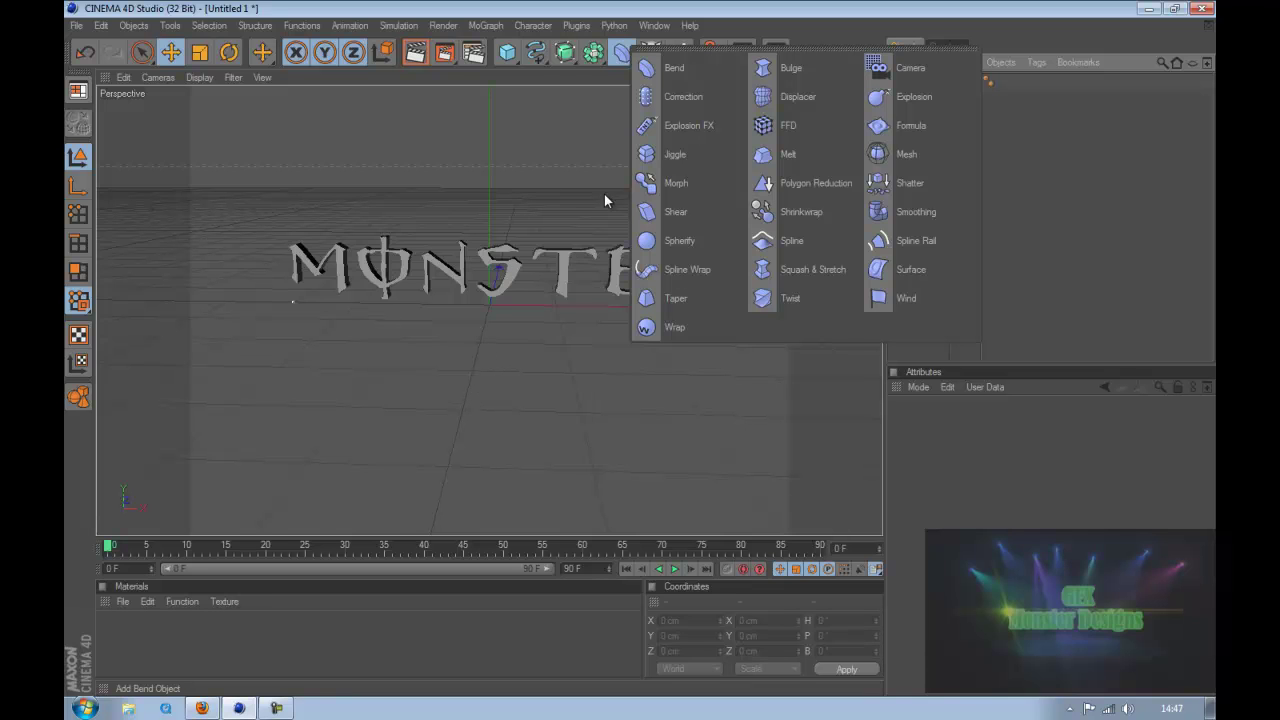
click(472, 52)
click(748, 15)
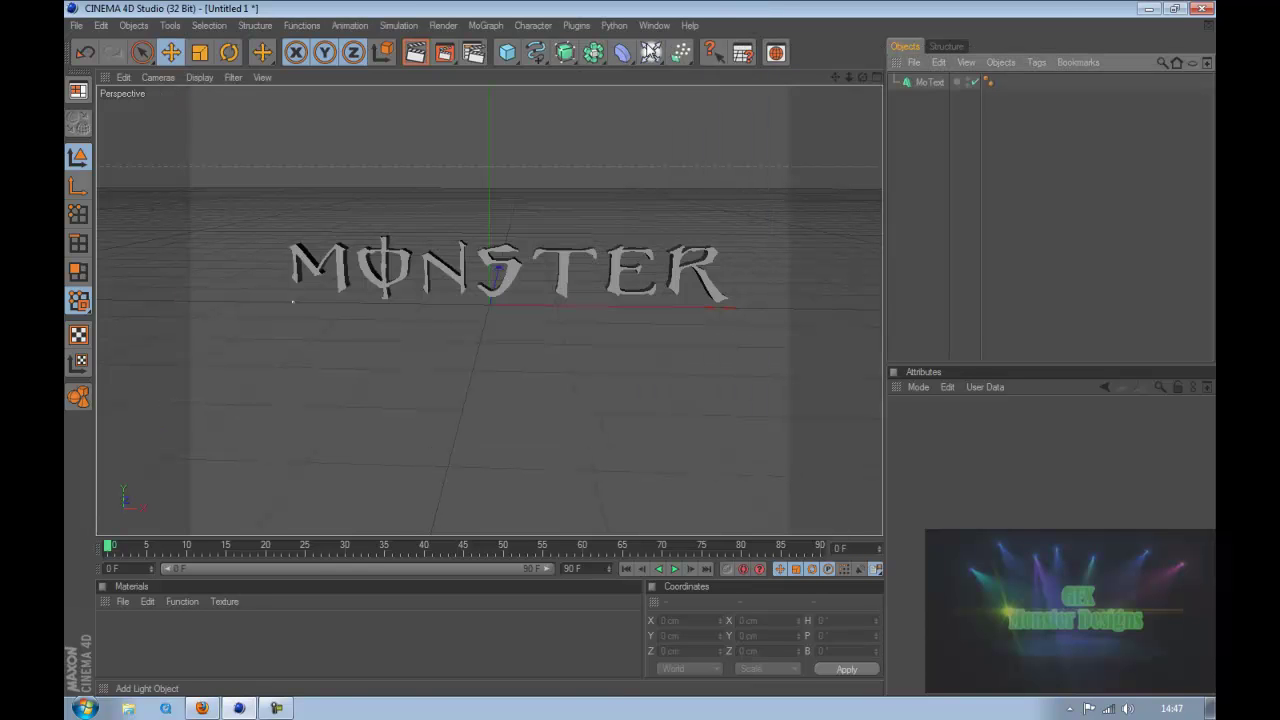
Step: Add a Formula deformer and parent it under the MoText object
click(622, 52)
click(900, 124)
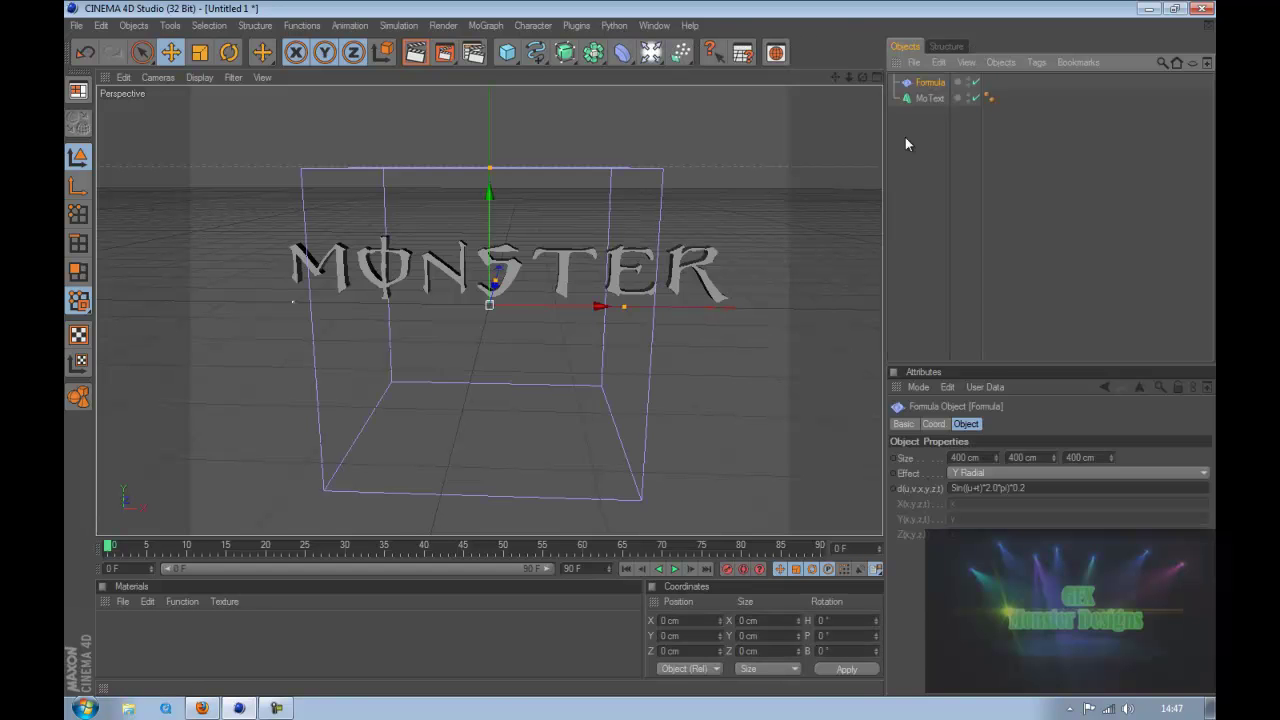
drag(912, 86, 924, 100)
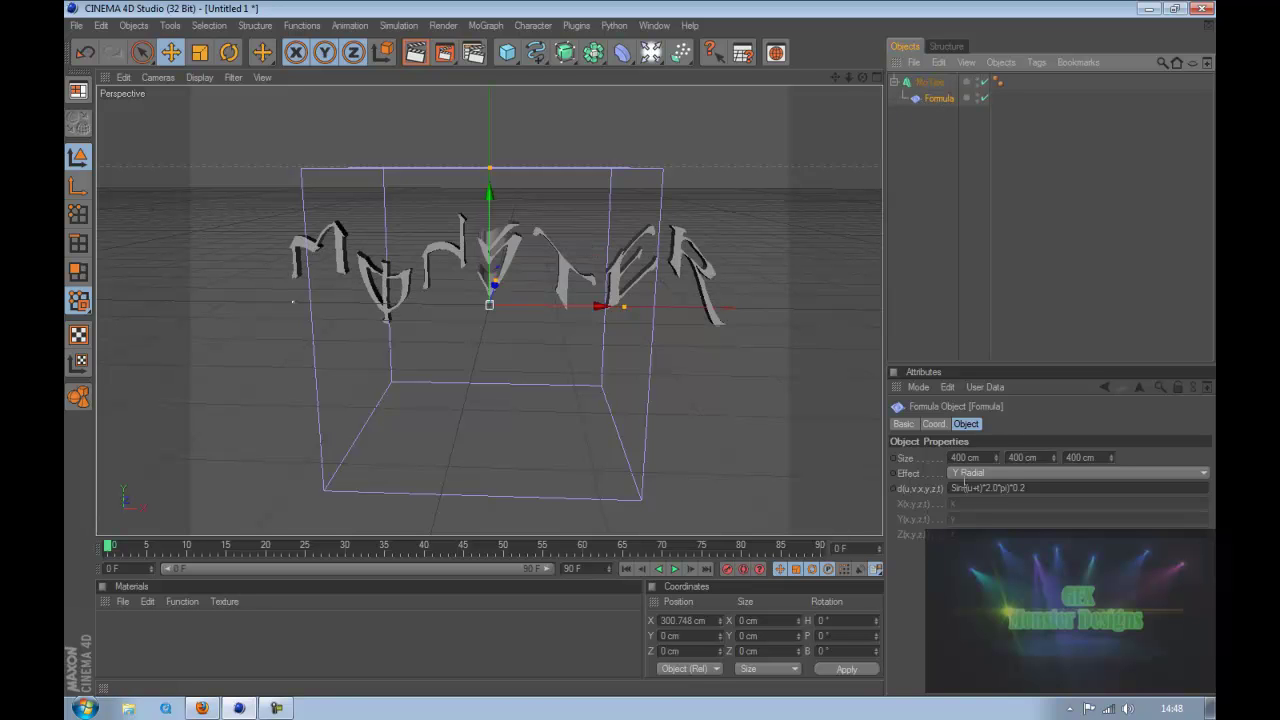
Step: Adjust the Formula deformer's X size, leaving it at 46 × 1582 × 400 cm
drag(997, 453, 997, 466)
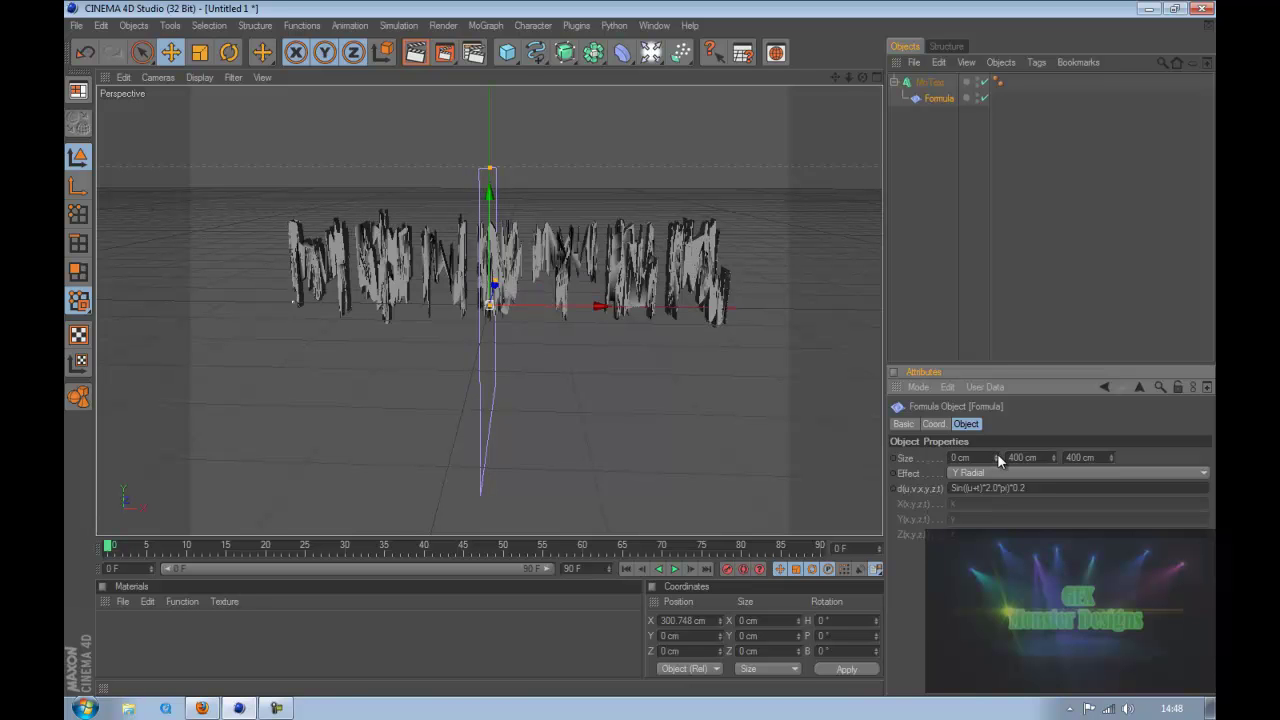
drag(997, 453, 998, 349)
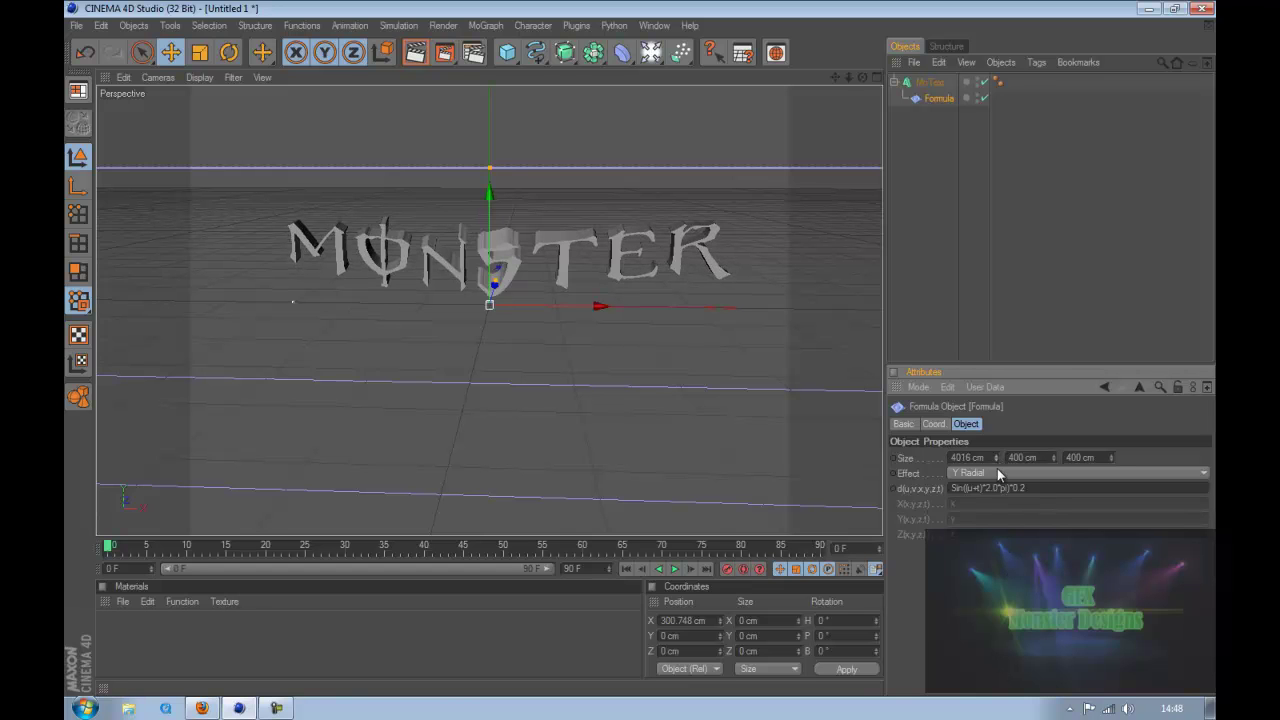
drag(997, 468, 1052, 445)
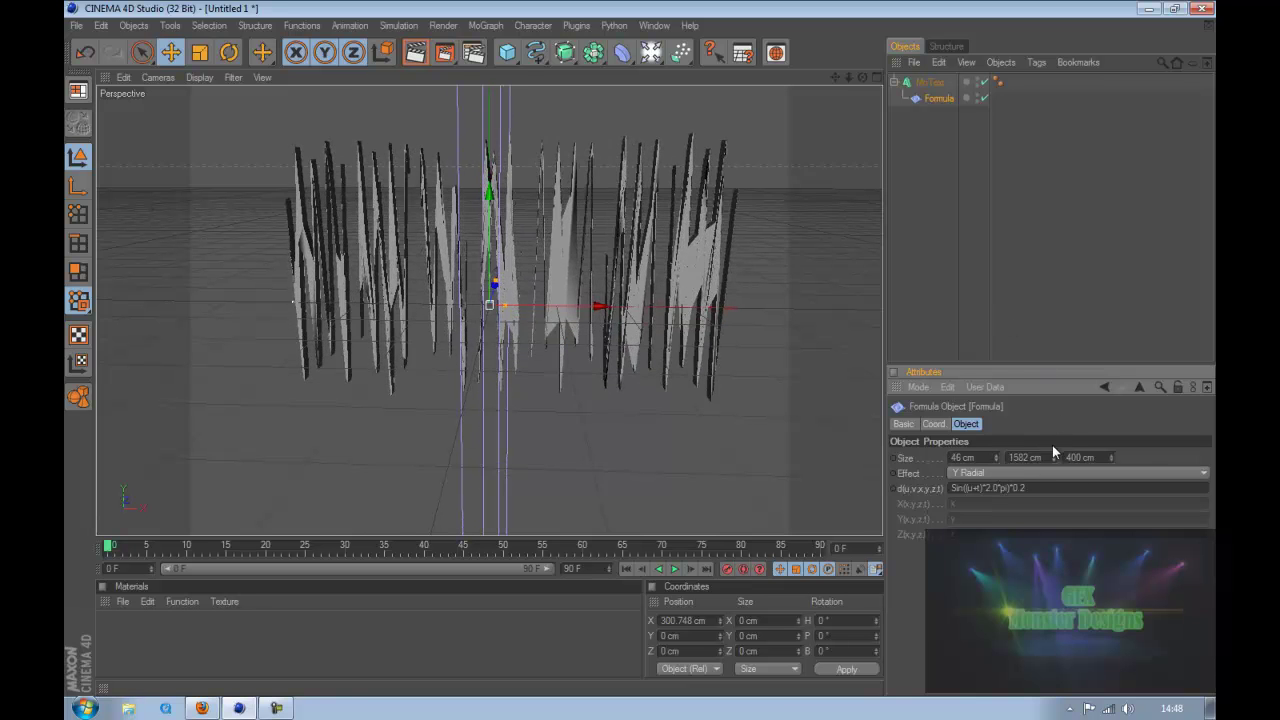
Step: Resize the Formula deformer to about 934 × 242 × 513 cm, then deselect it
drag(1057, 644, 1061, 481)
drag(1052, 433, 1005, 464)
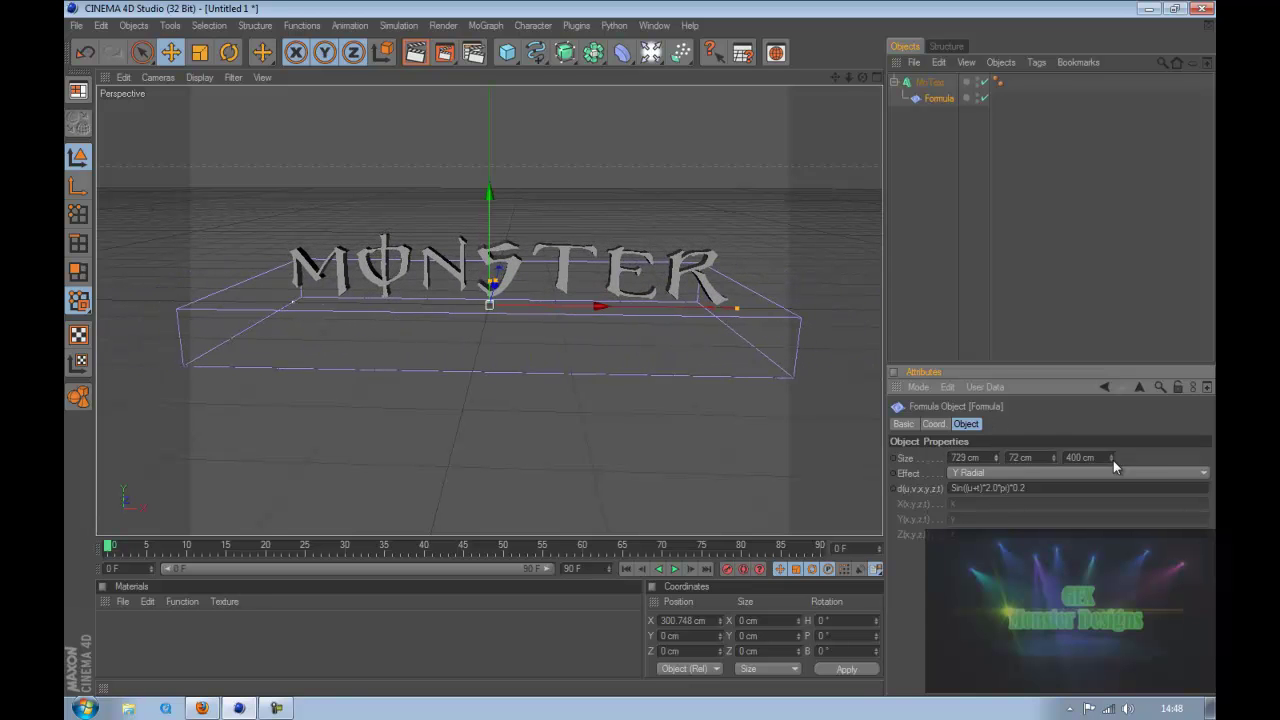
mouse_move(1113, 460)
mouse_down()
mouse_move(1113, 336)
mouse_move(1113, 484)
mouse_move(1113, 463)
mouse_up()
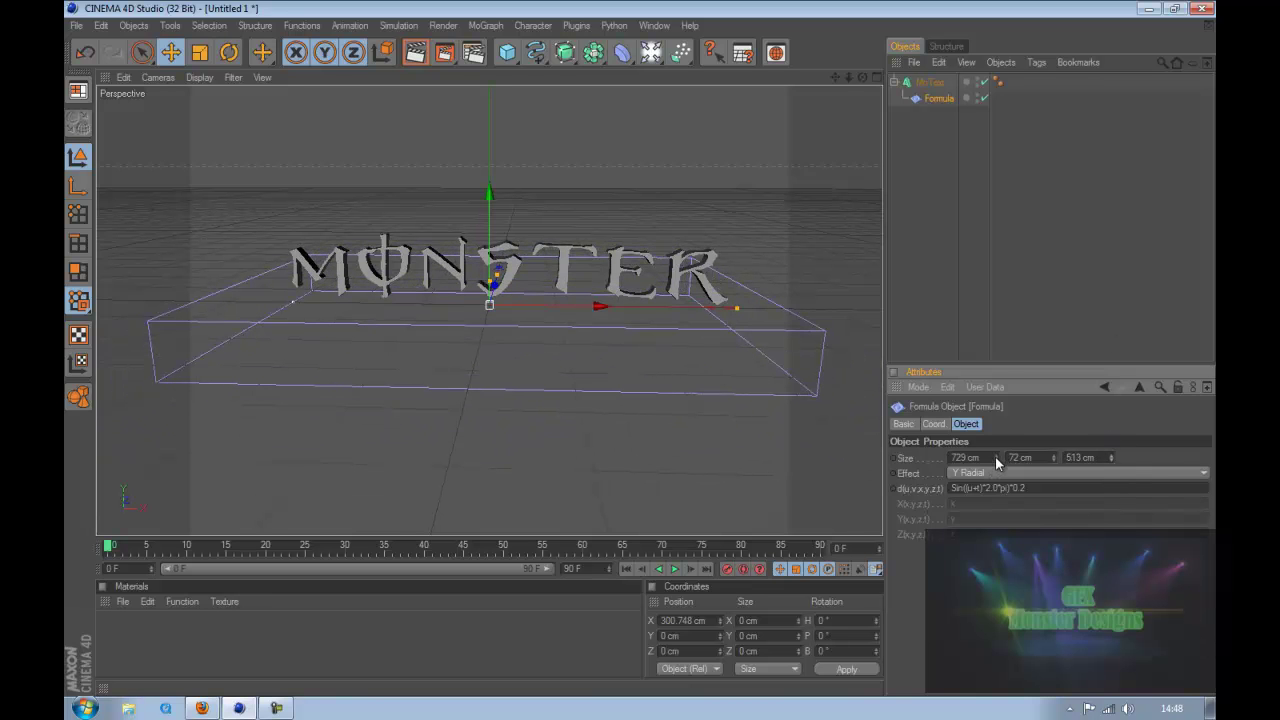
mouse_move(995, 456)
mouse_down()
mouse_move(994, 432)
mouse_move(995, 456)
mouse_move(1050, 440)
mouse_move(1048, 490)
mouse_move(1051, 341)
mouse_move(1052, 456)
mouse_move(998, 479)
mouse_move(997, 414)
mouse_move(998, 436)
mouse_move(992, 426)
mouse_move(998, 468)
mouse_move(1053, 457)
mouse_move(1061, 535)
mouse_move(1053, 454)
mouse_move(996, 493)
mouse_move(997, 444)
mouse_move(996, 517)
mouse_move(996, 457)
mouse_up()
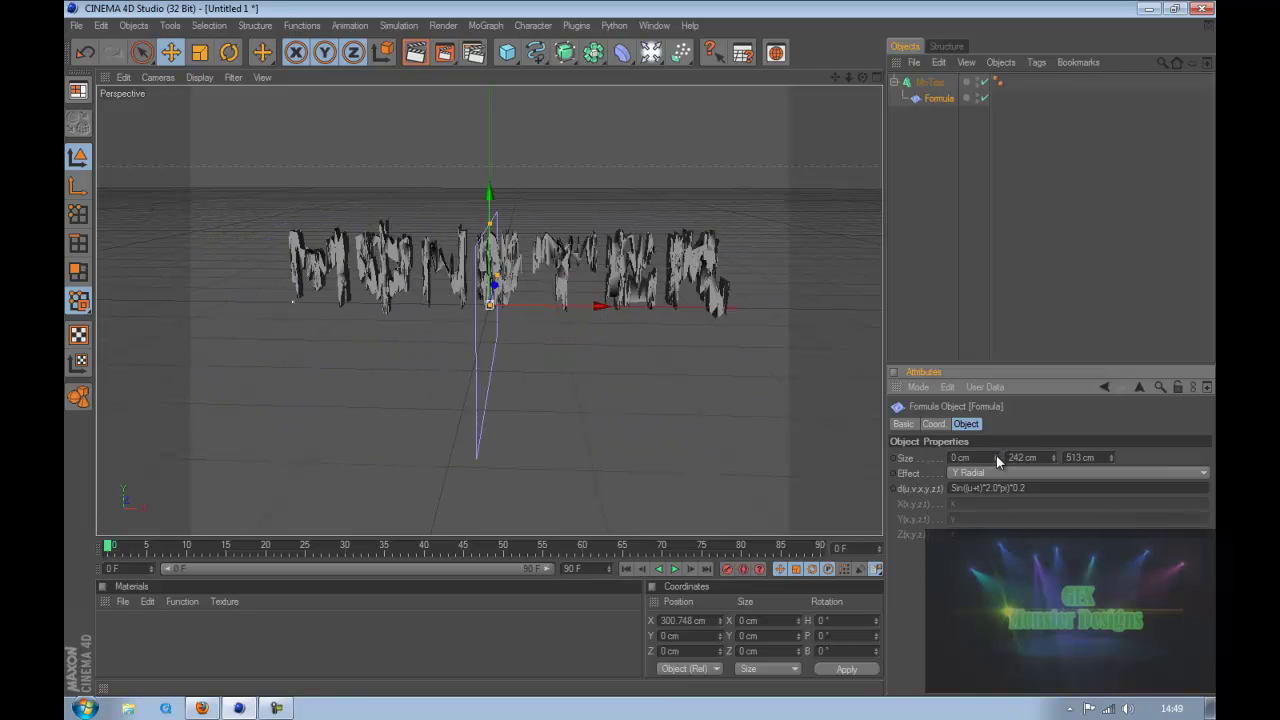
mouse_move(996, 455)
mouse_down()
mouse_move(995, 399)
mouse_move(997, 520)
mouse_move(994, 303)
mouse_move(996, 486)
mouse_move(996, 458)
mouse_up()
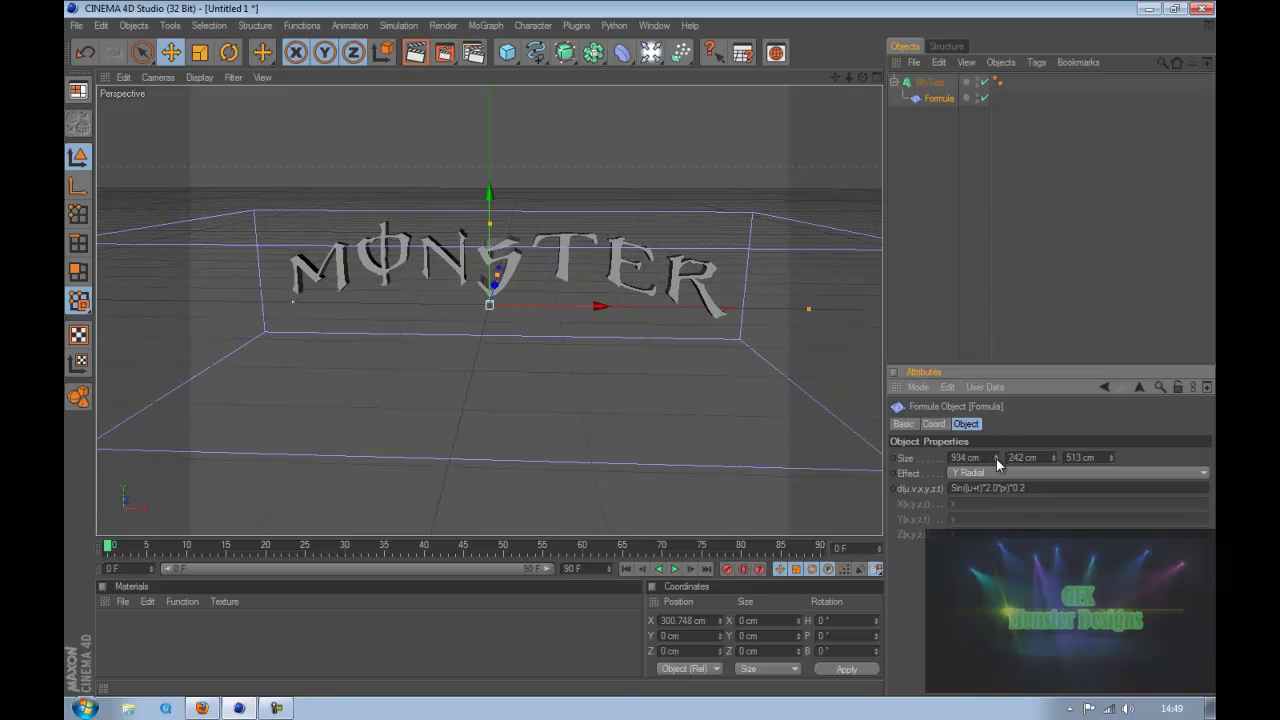
click(496, 506)
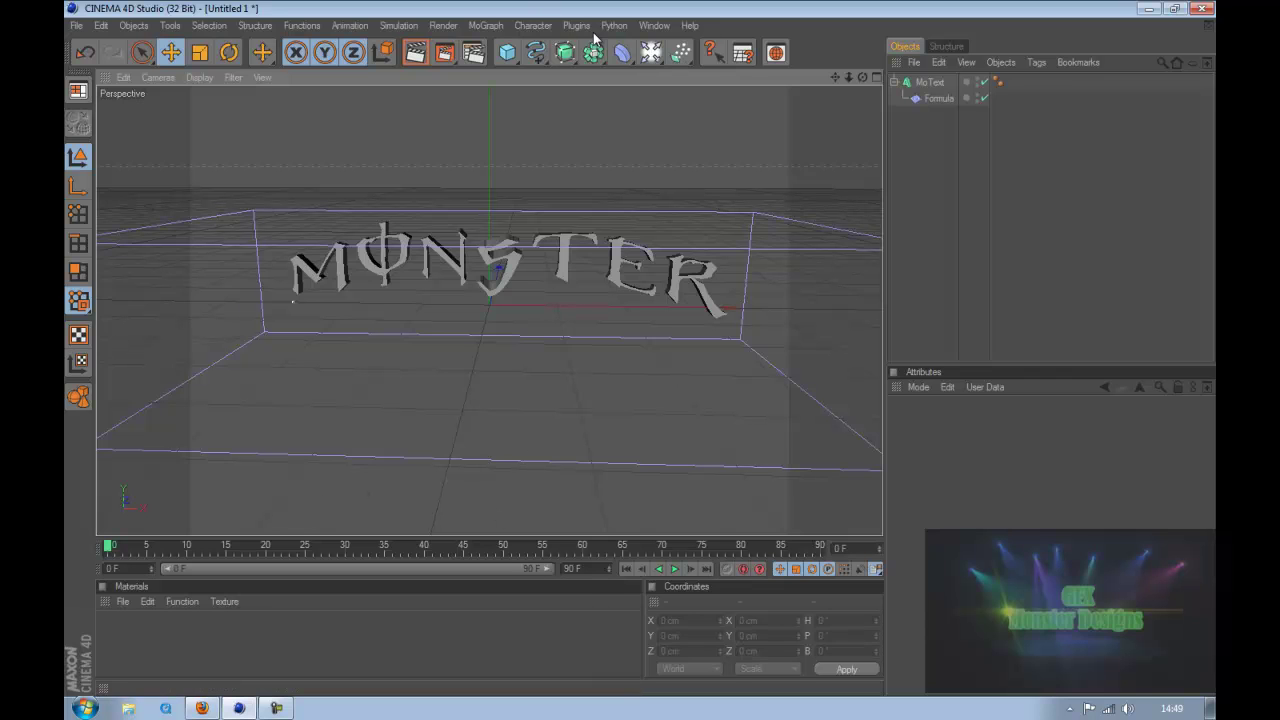
Step: Add a Target Camera and parent it under MoText
click(651, 53)
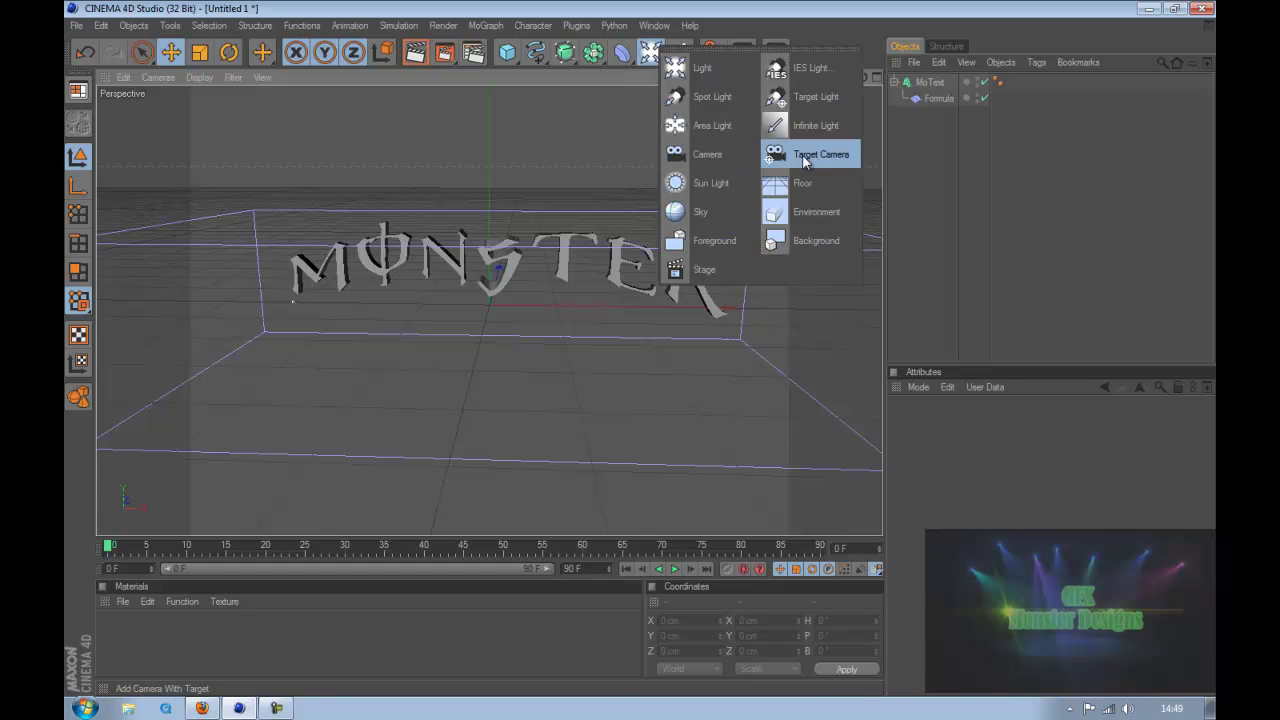
click(733, 155)
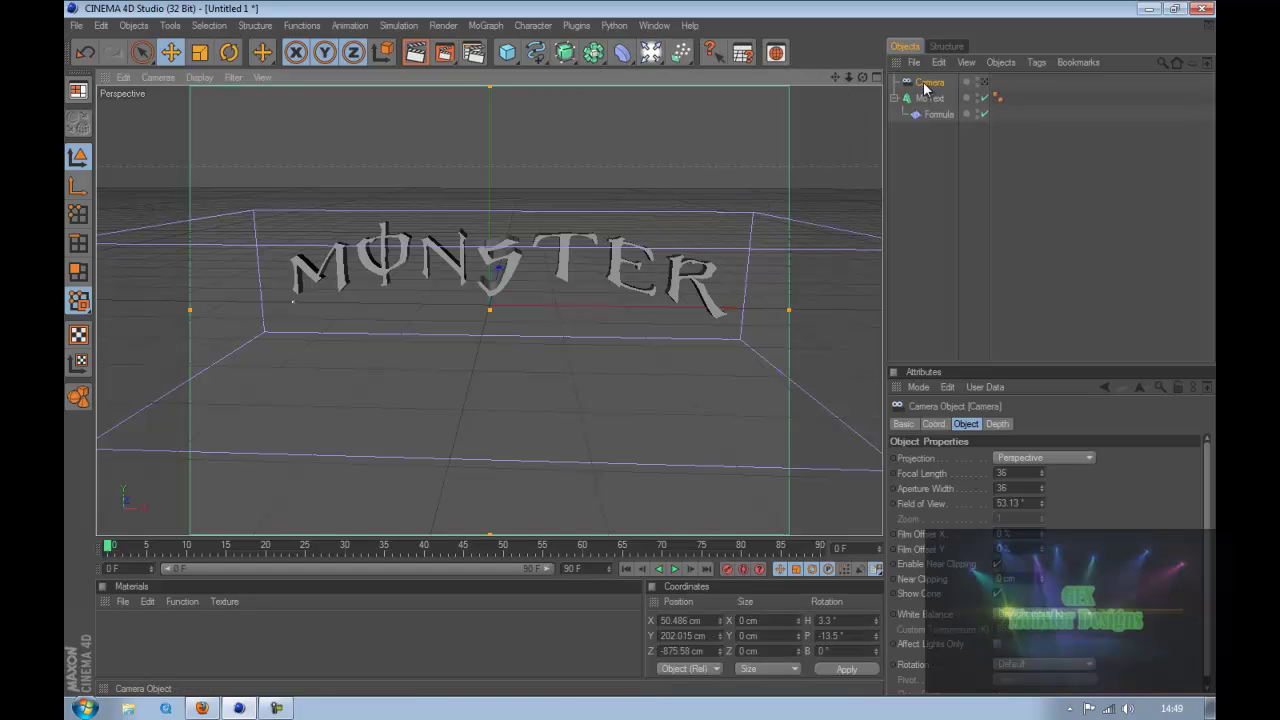
click(928, 85)
drag(933, 103, 930, 100)
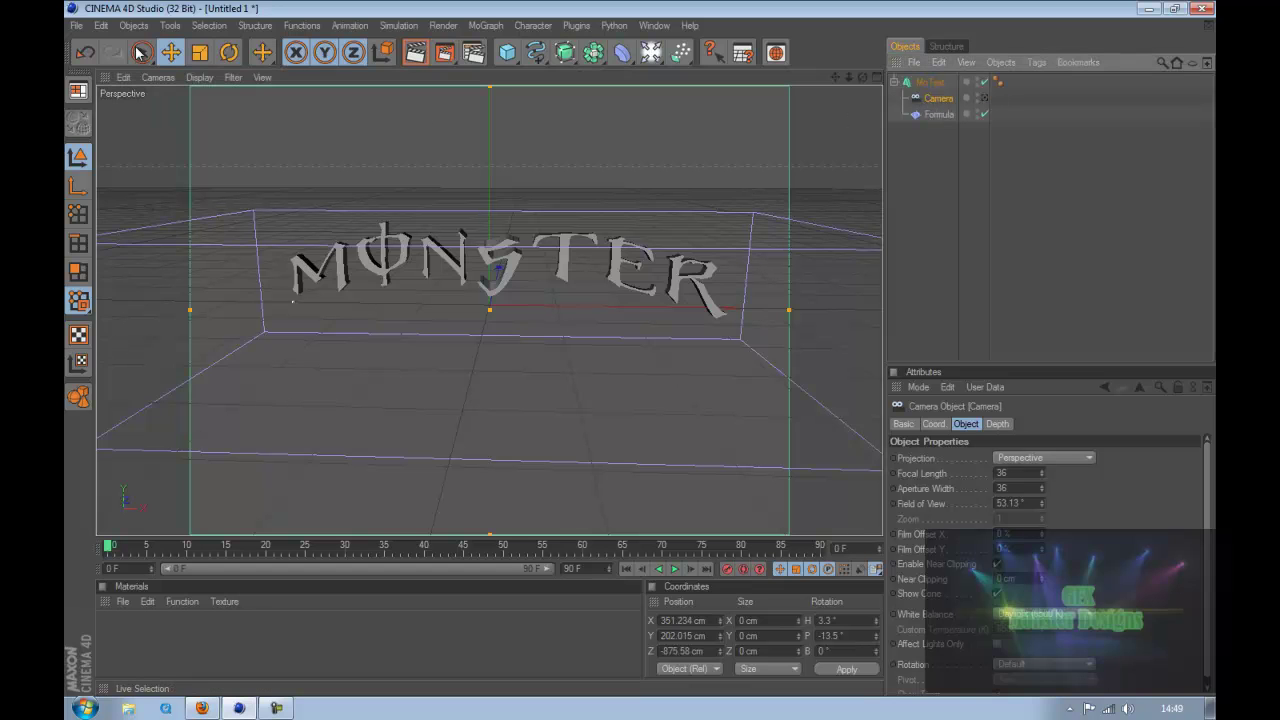
Step: View the scene through the new Camera and turn on Autokey
click(157, 78)
mouse_move(173, 102)
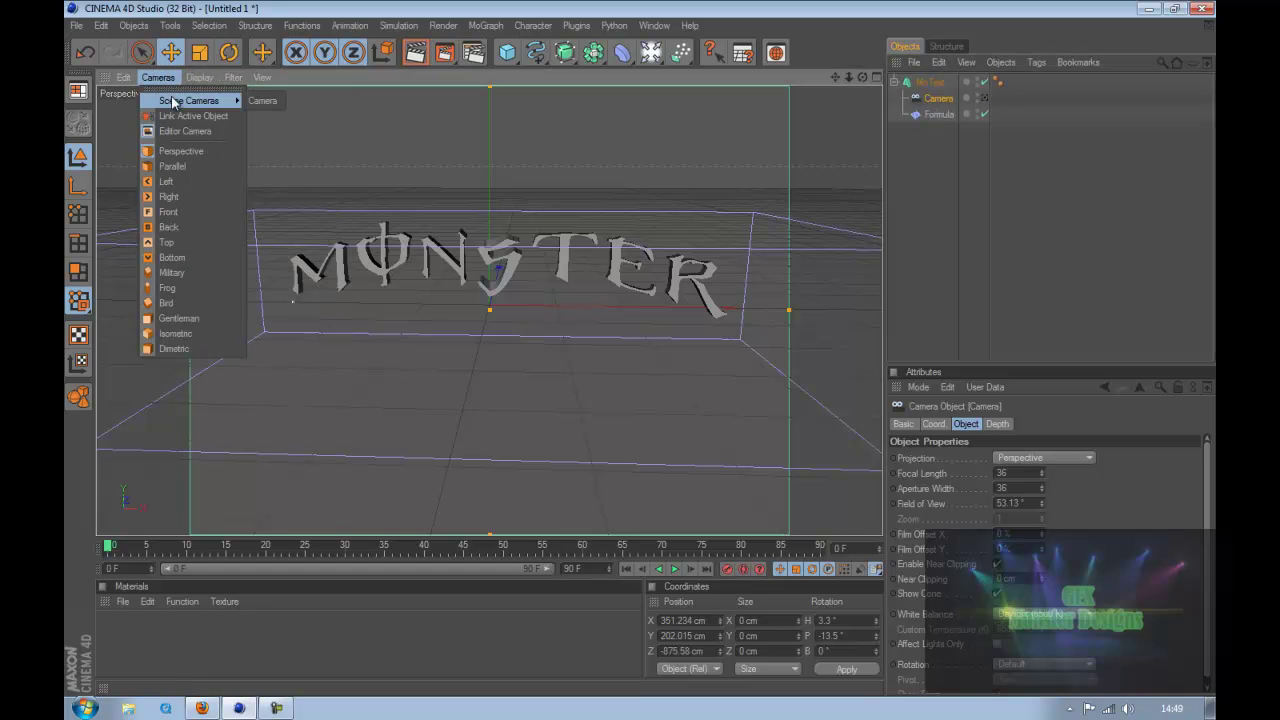
click(256, 101)
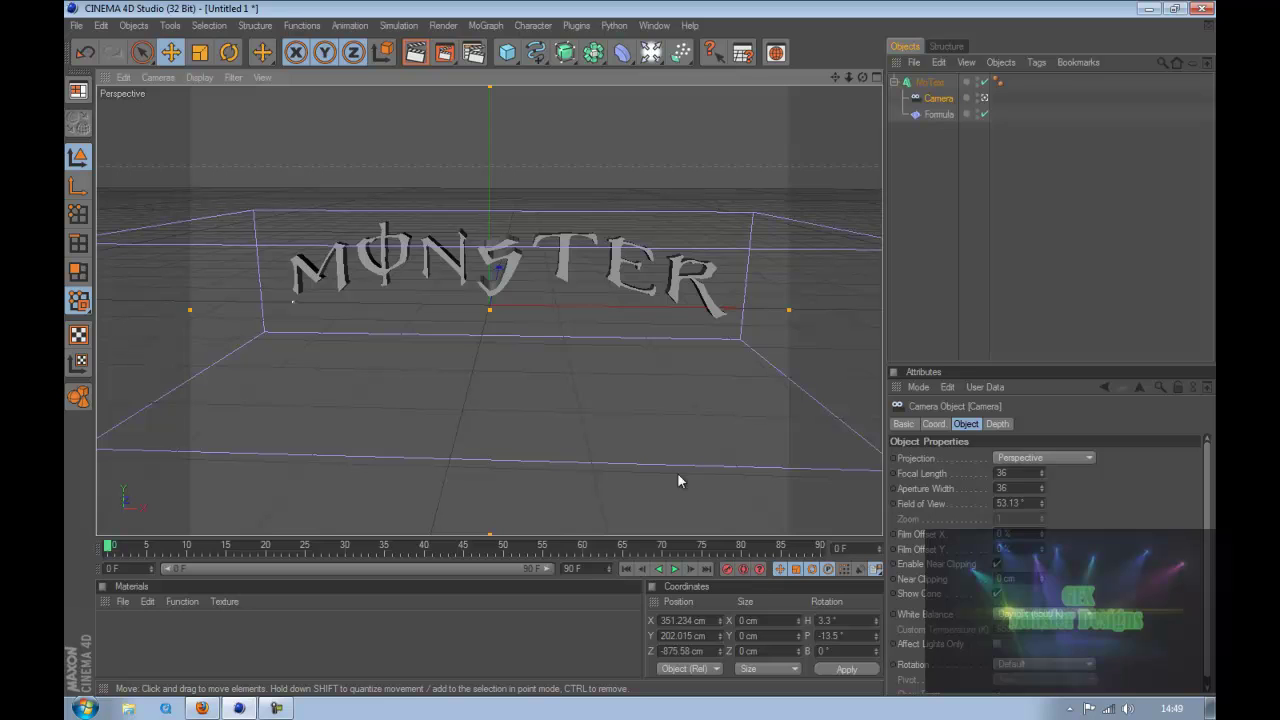
click(744, 569)
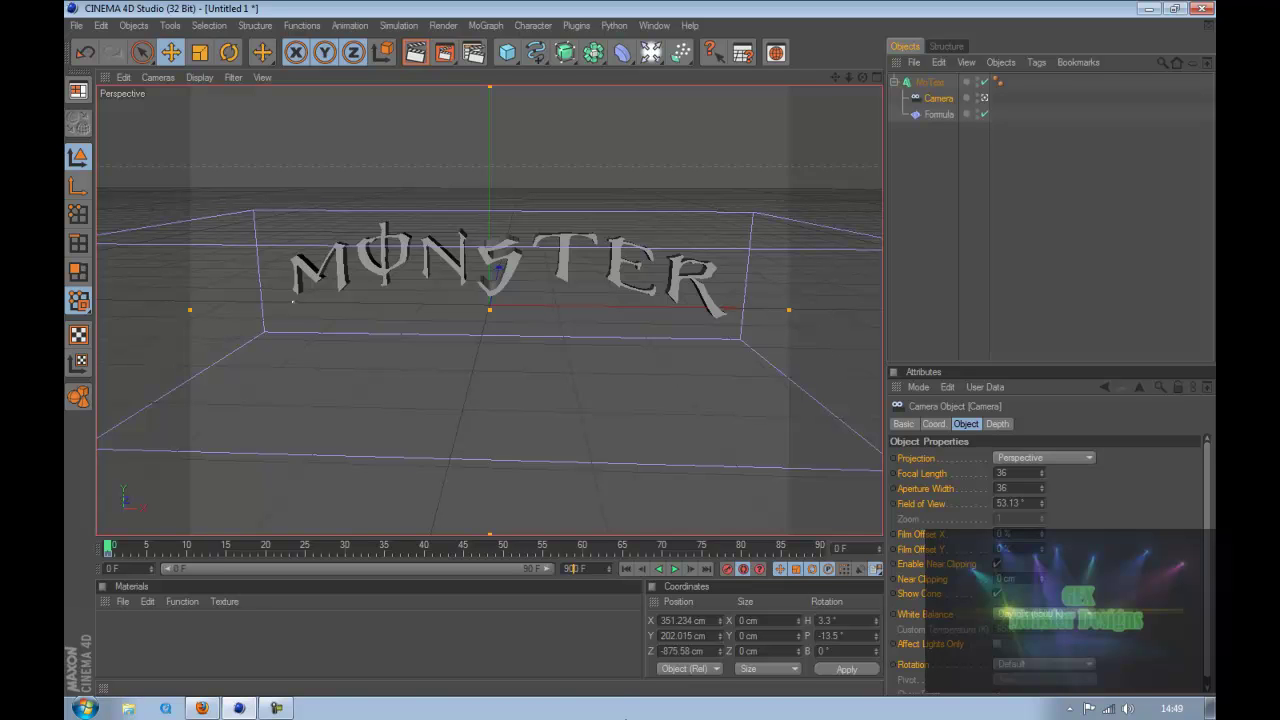
Step: Set a 900-frame length and keyframe the Formula's Size X to 0 cm at frame 100
key(Return)
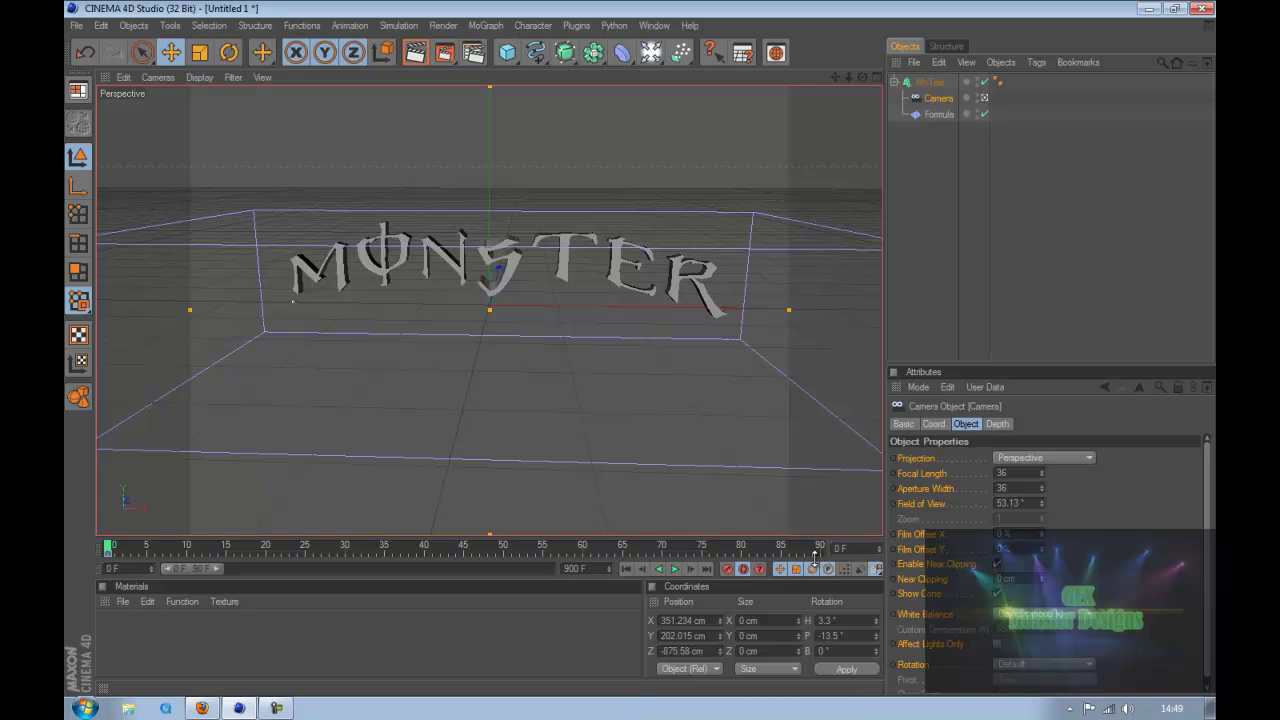
drag(176, 568, 214, 561)
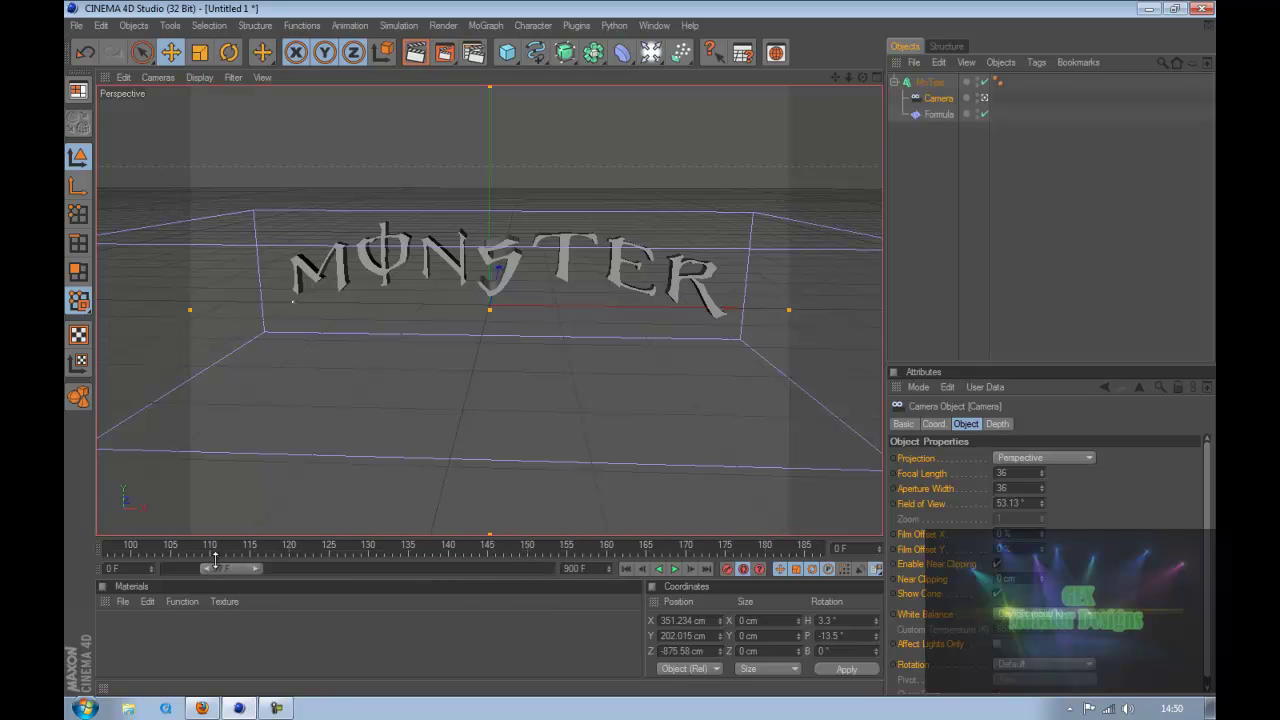
click(124, 549)
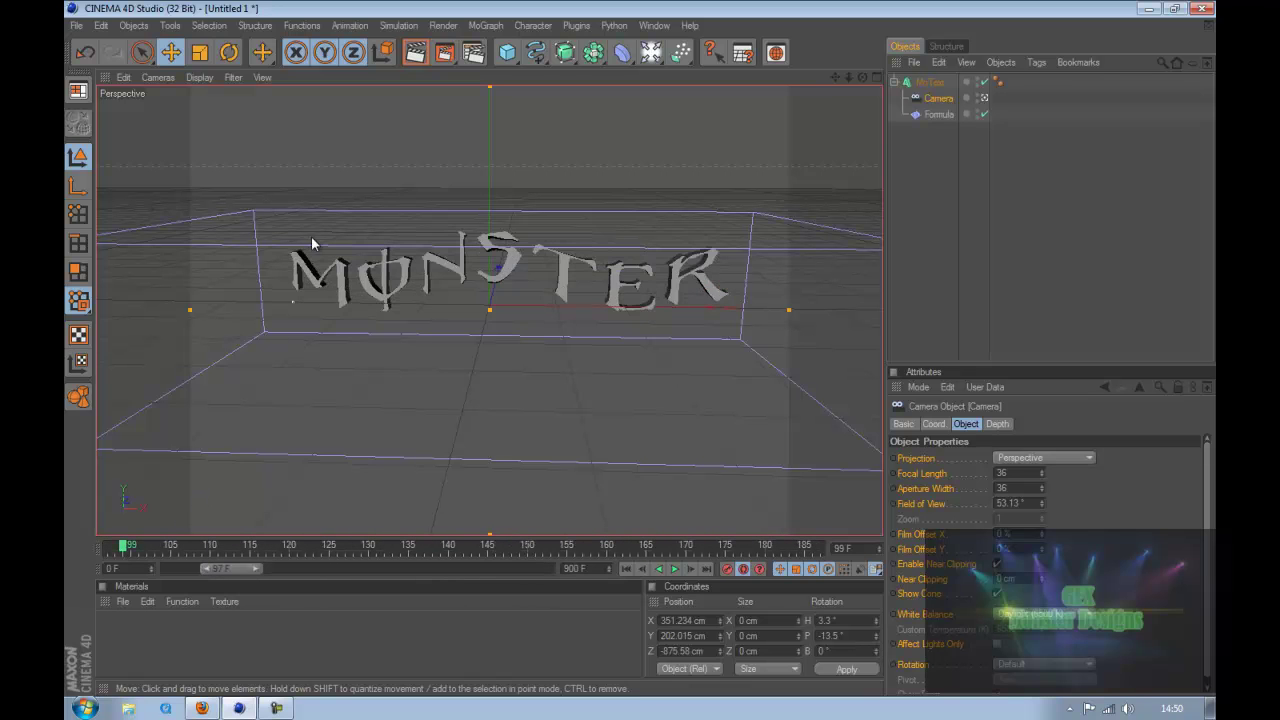
click(130, 549)
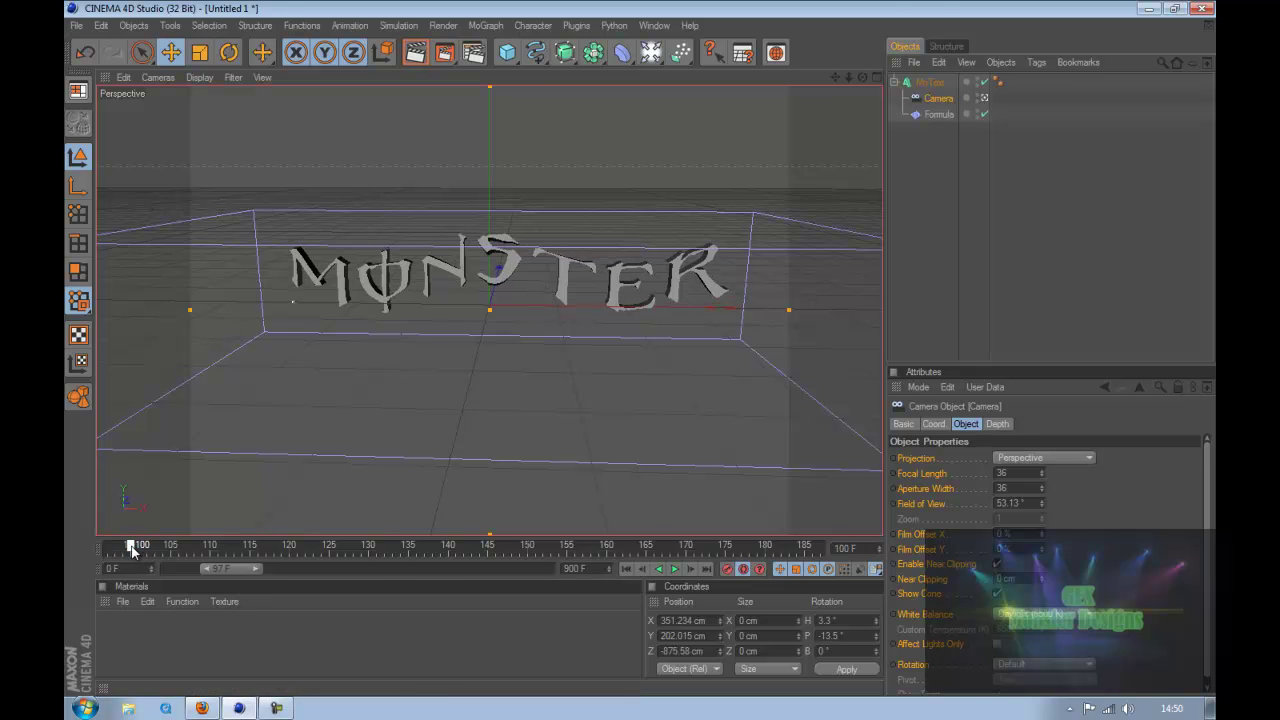
click(939, 115)
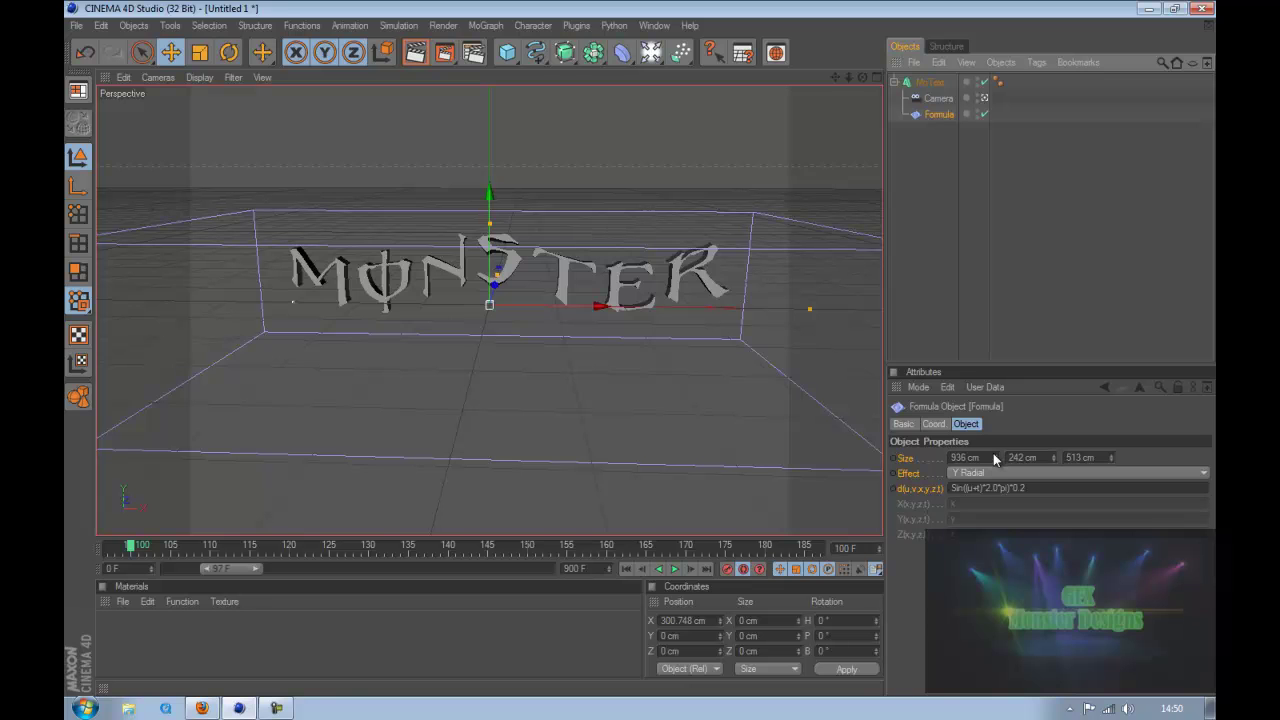
mouse_move(993, 453)
mouse_down()
mouse_move(989, 487)
mouse_move(993, 459)
mouse_up()
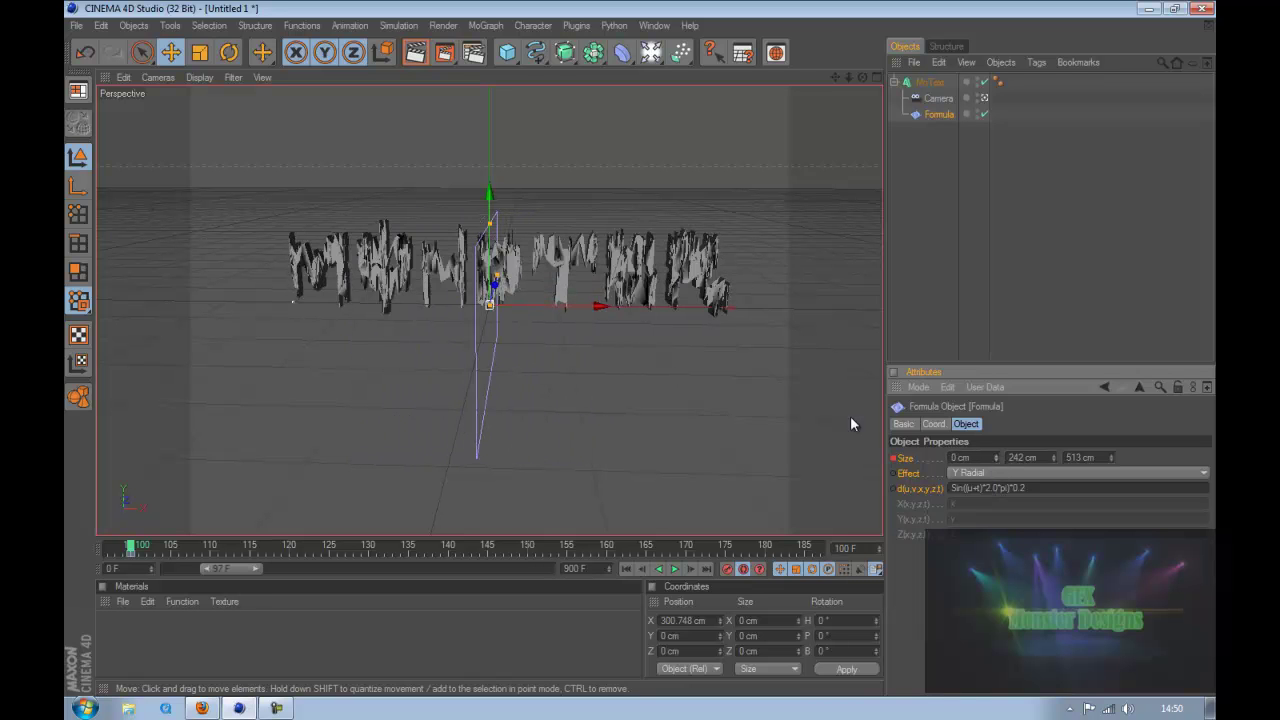
Step: Scrub back to frame 0 and play the breaking-apart animation
drag(128, 548, 108, 548)
drag(222, 567, 112, 554)
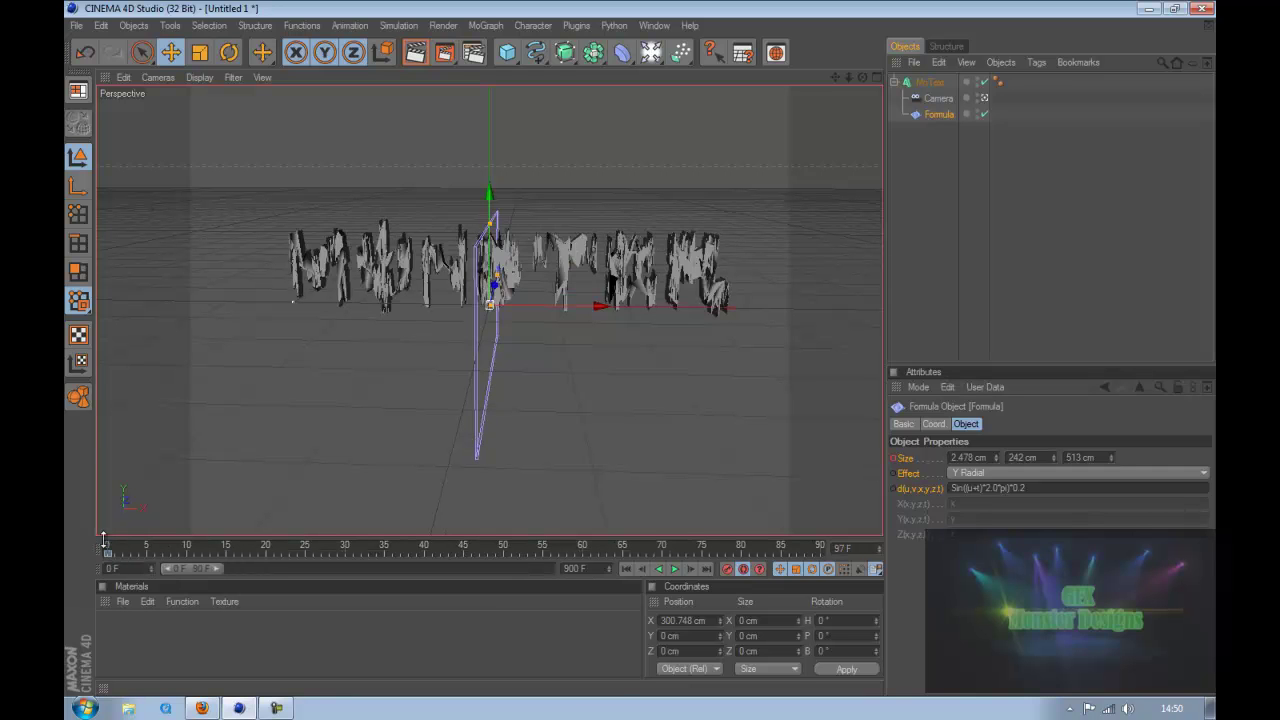
click(108, 546)
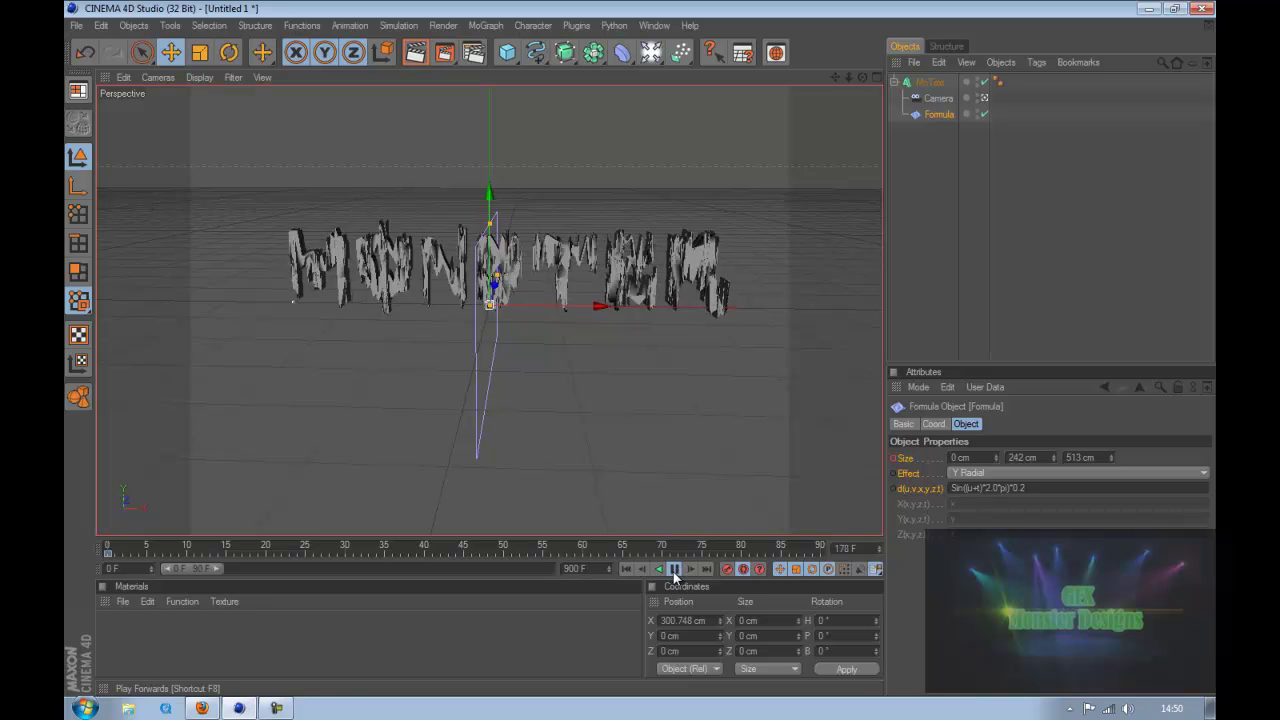
drag(189, 568, 314, 565)
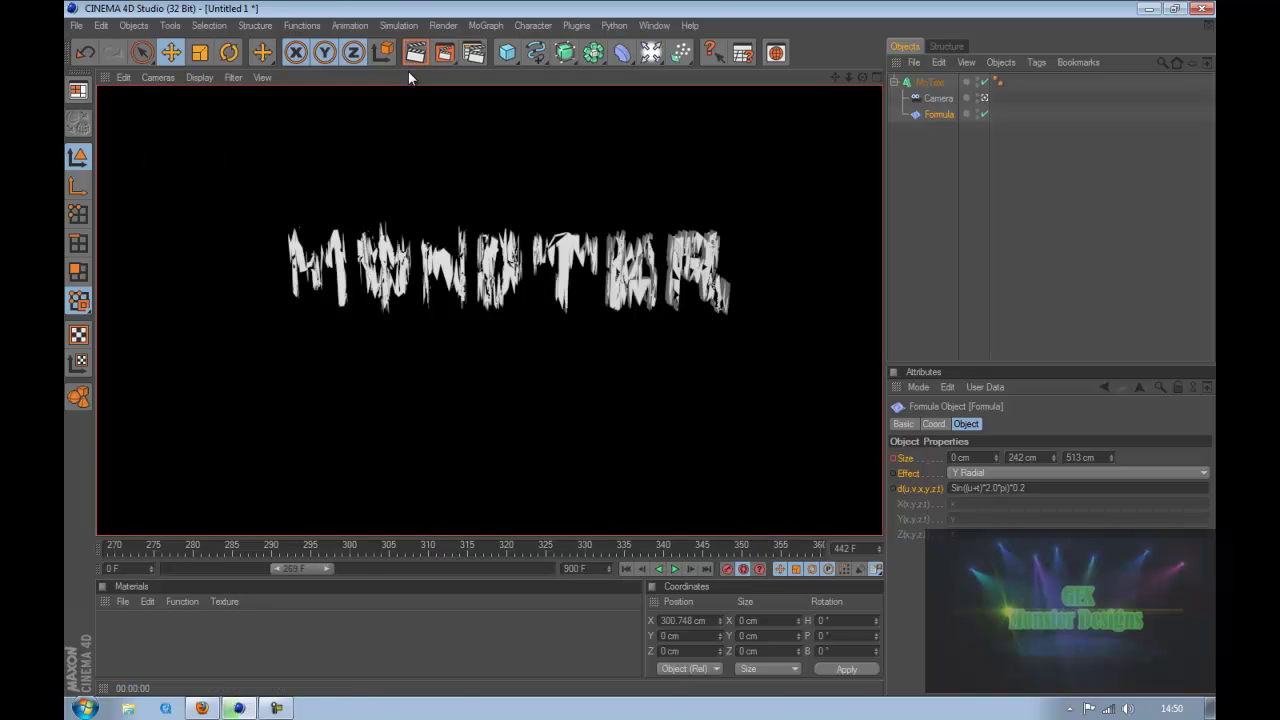
Step: Render a preview of the shredded MONSTER text, then return to the editor view
click(415, 52)
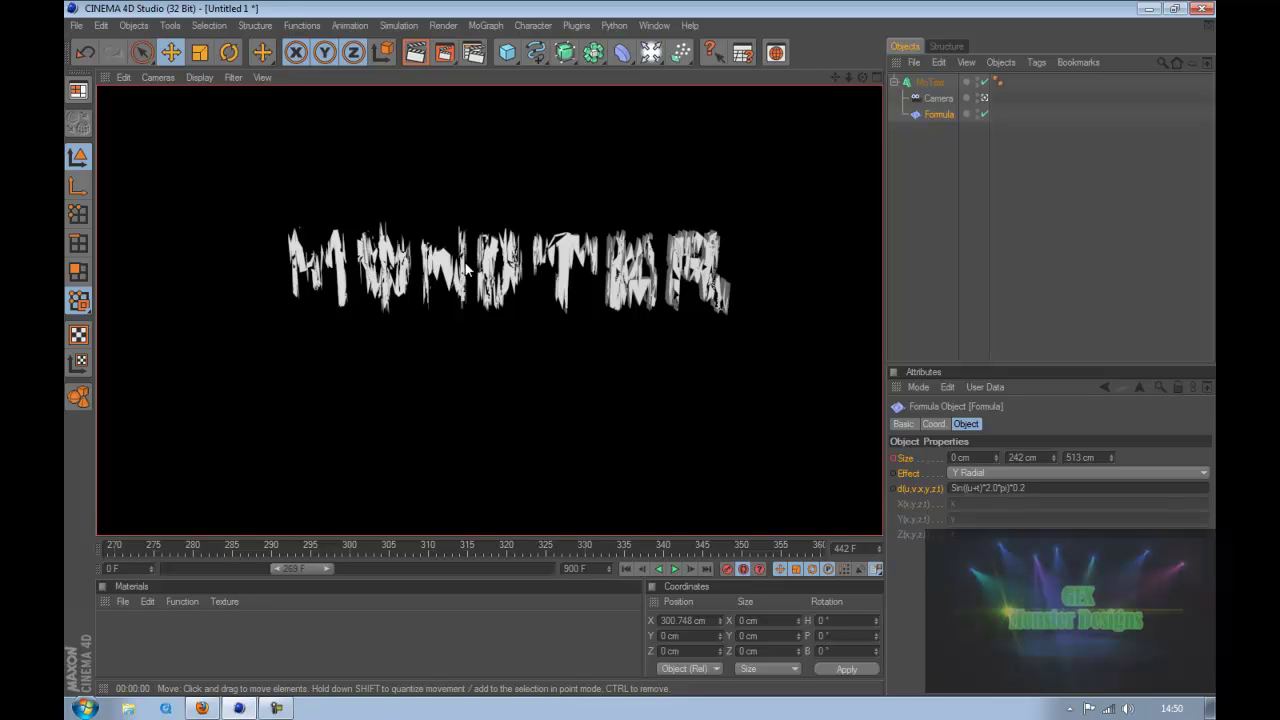
click(418, 476)
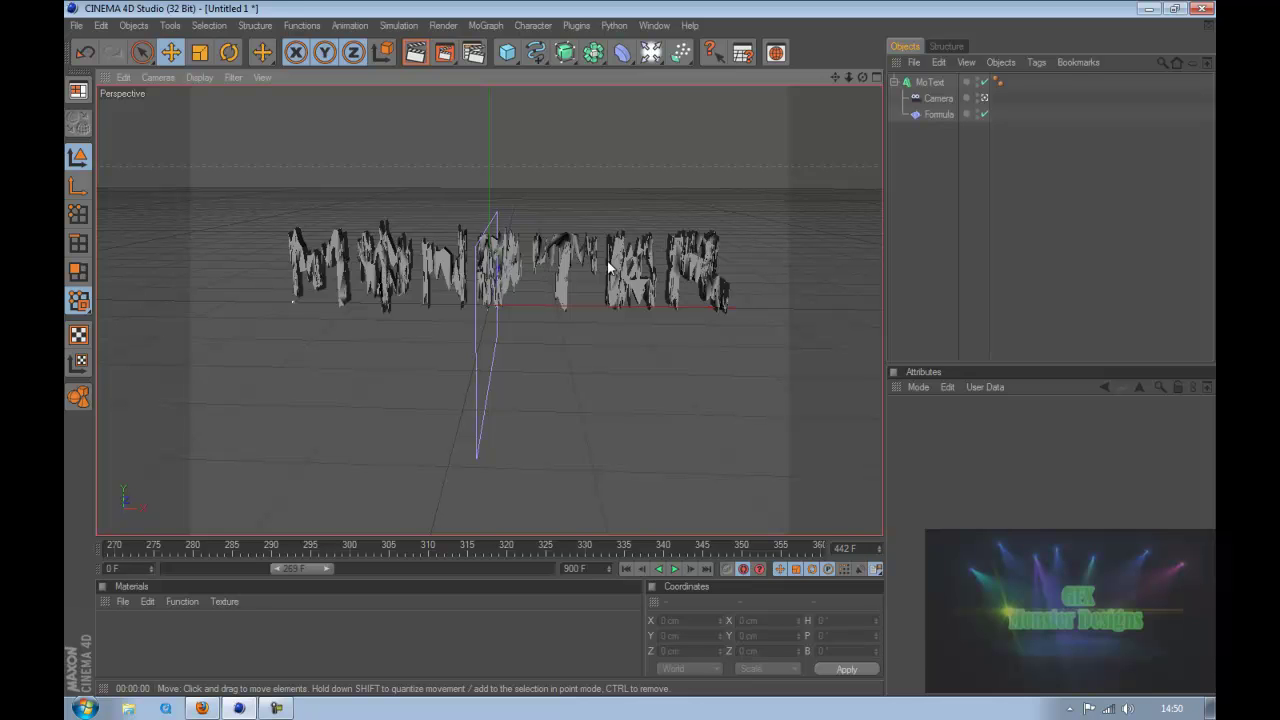
Step: Return to frame 0 and scrub through the first 51 frames to preview the wobble
drag(278, 569, 195, 573)
click(113, 548)
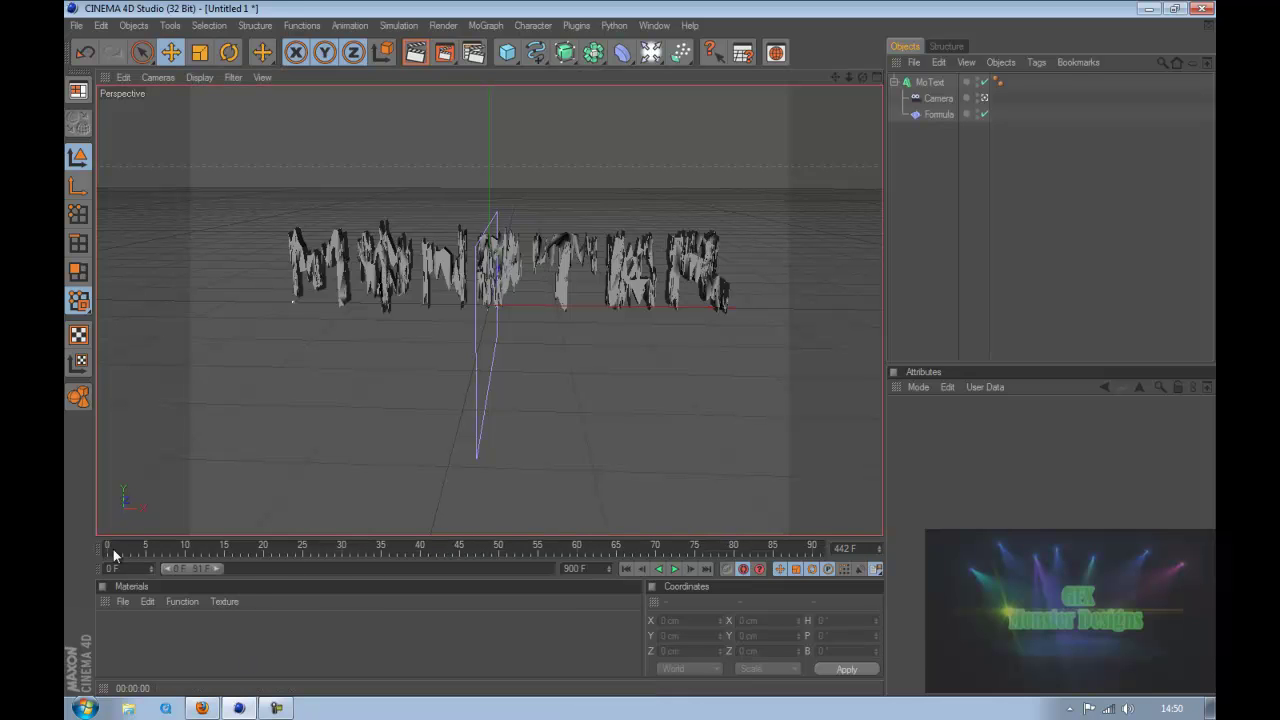
drag(110, 549, 820, 540)
drag(177, 569, 305, 569)
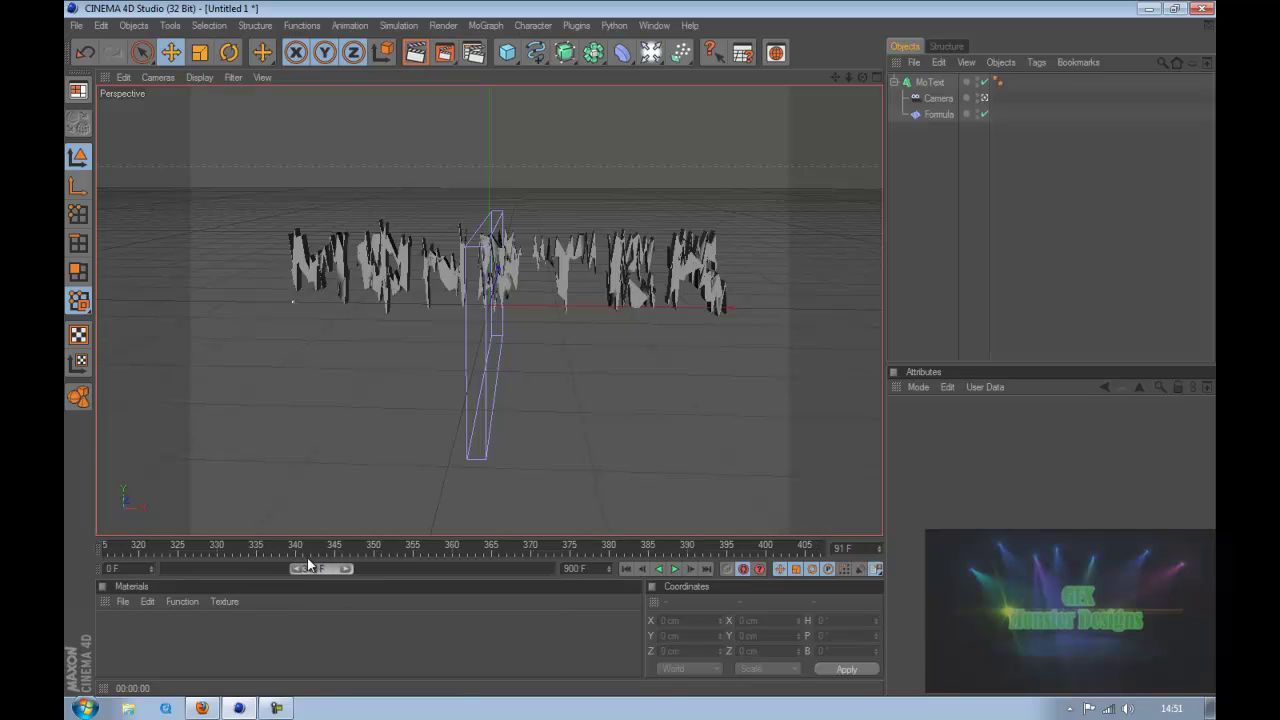
Step: Record a Camera position and rotation keyframe at frame 99, then scrub to frame 105
click(940, 98)
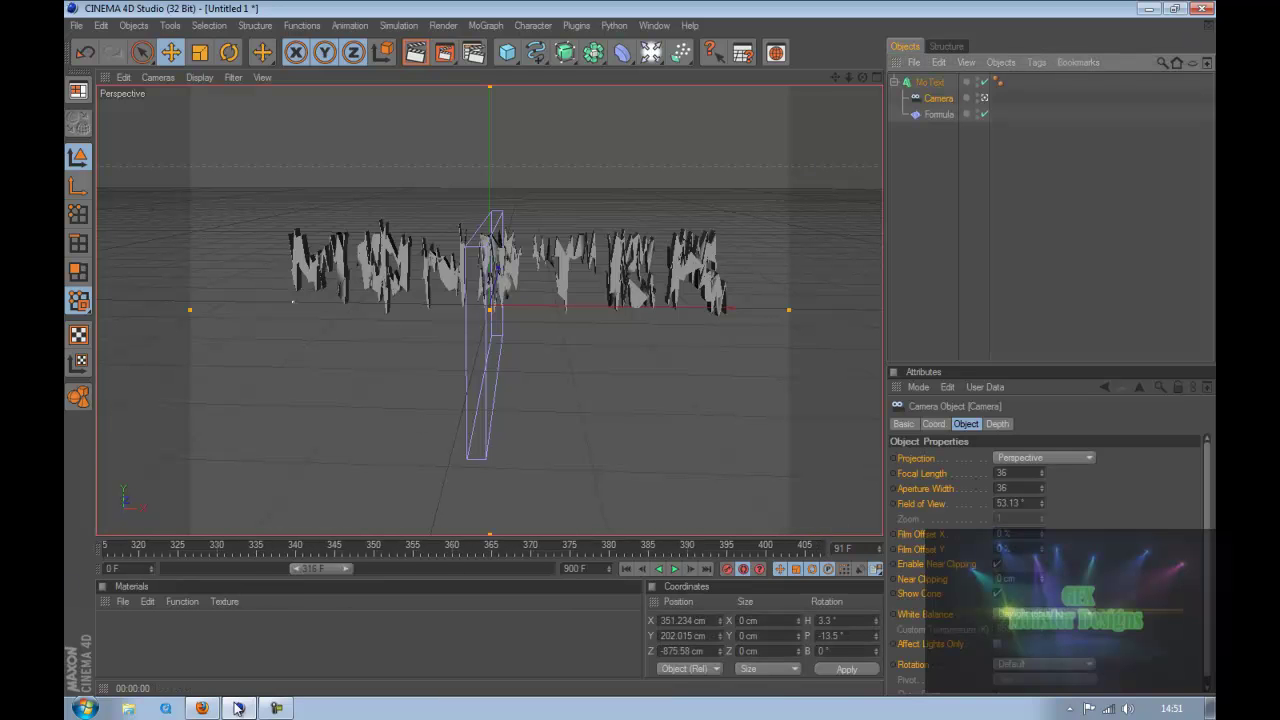
drag(320, 568, 225, 548)
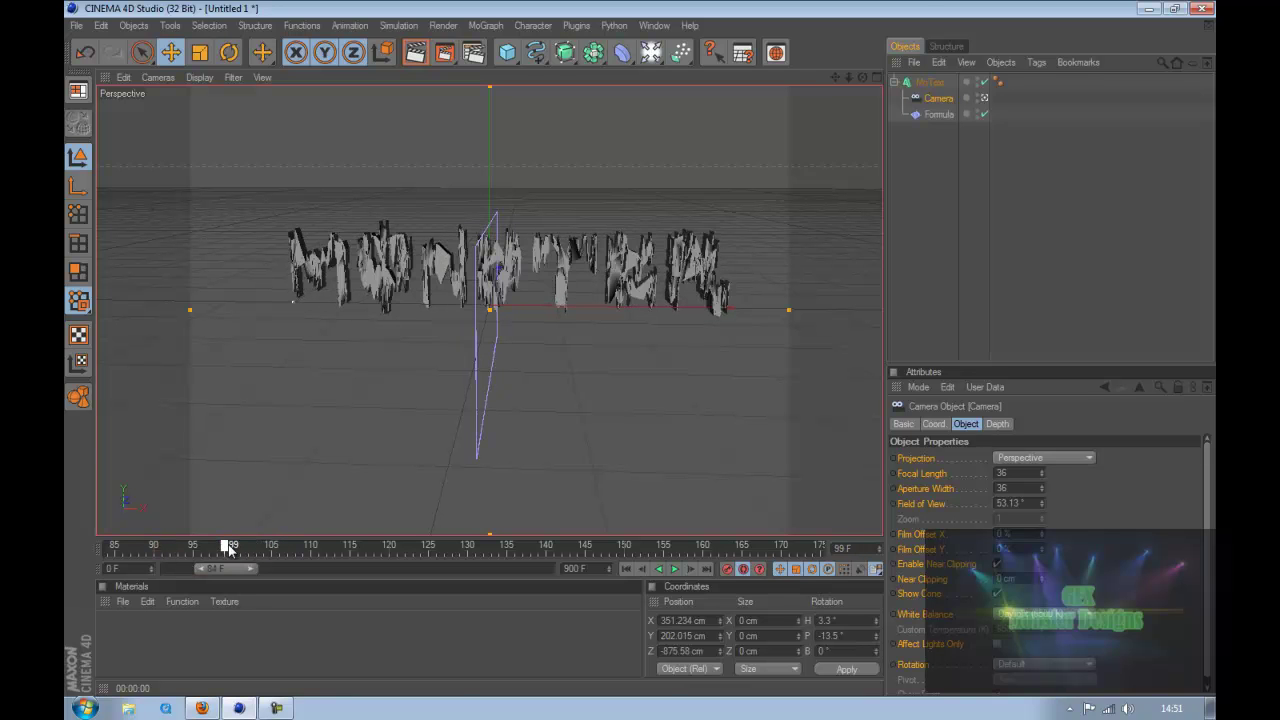
click(726, 569)
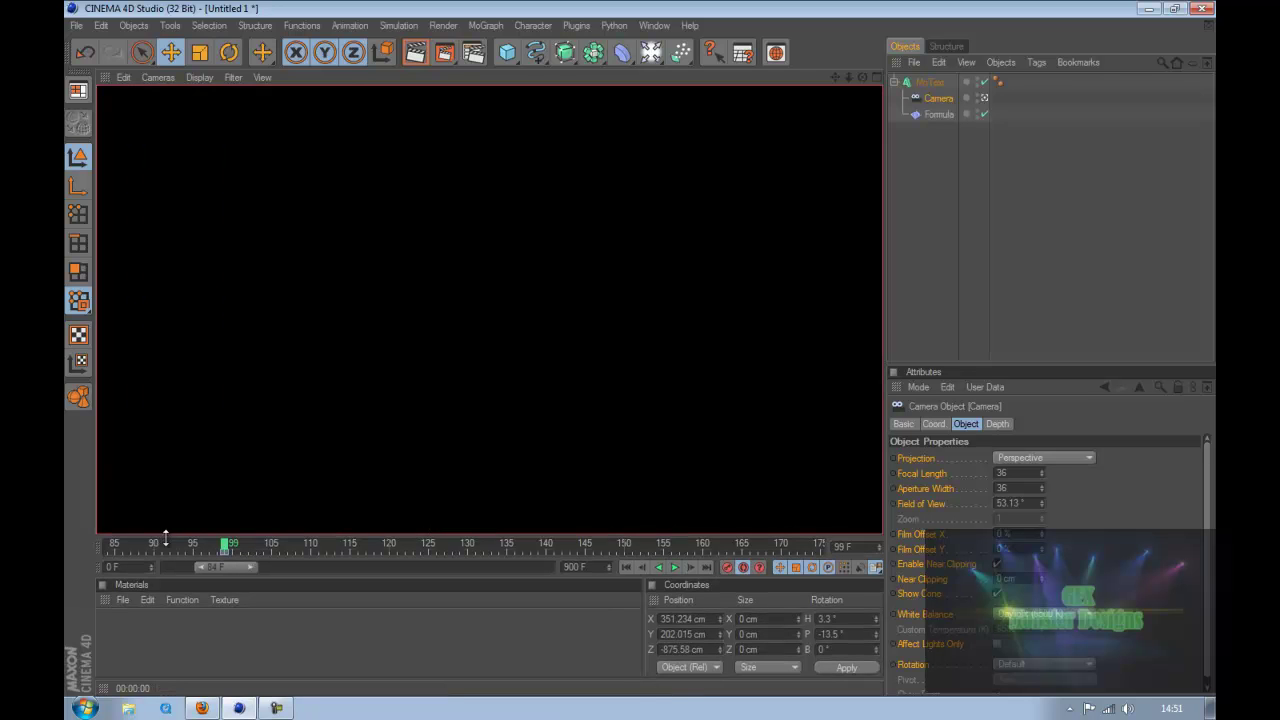
drag(165, 541, 820, 543)
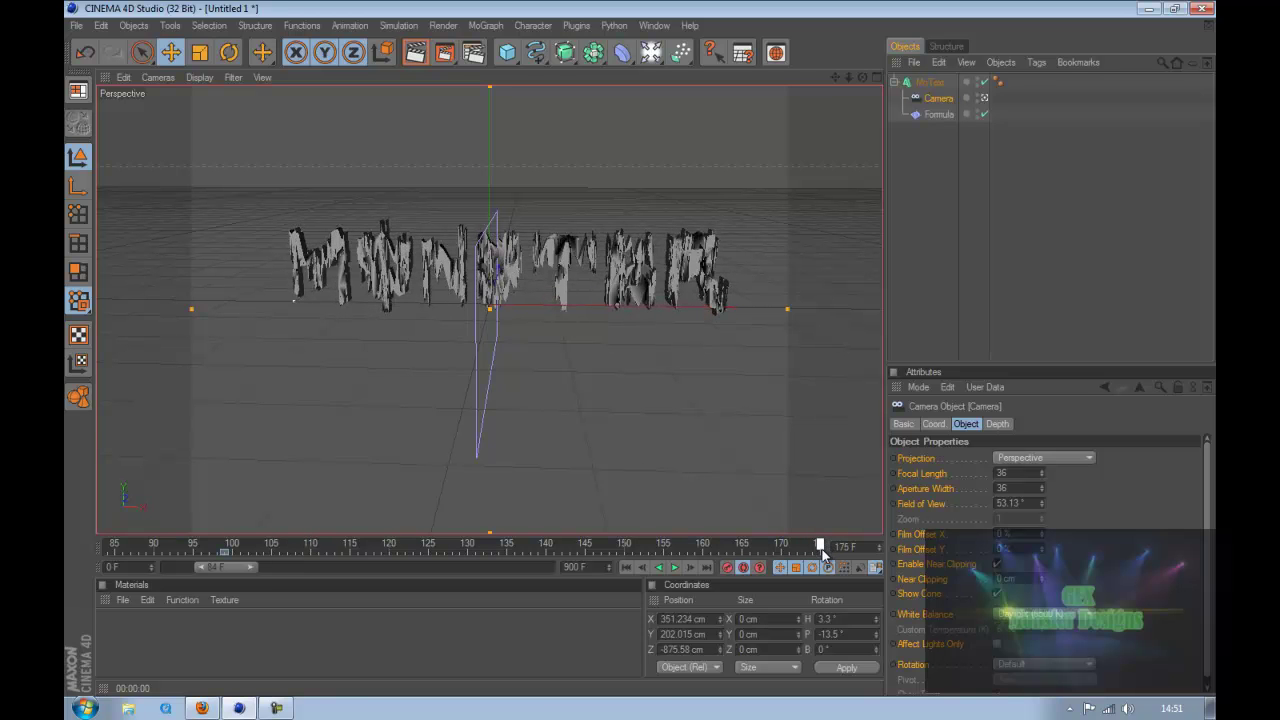
Step: Set the Formula deformer's Size X to 1000 cm at frame 175
click(937, 114)
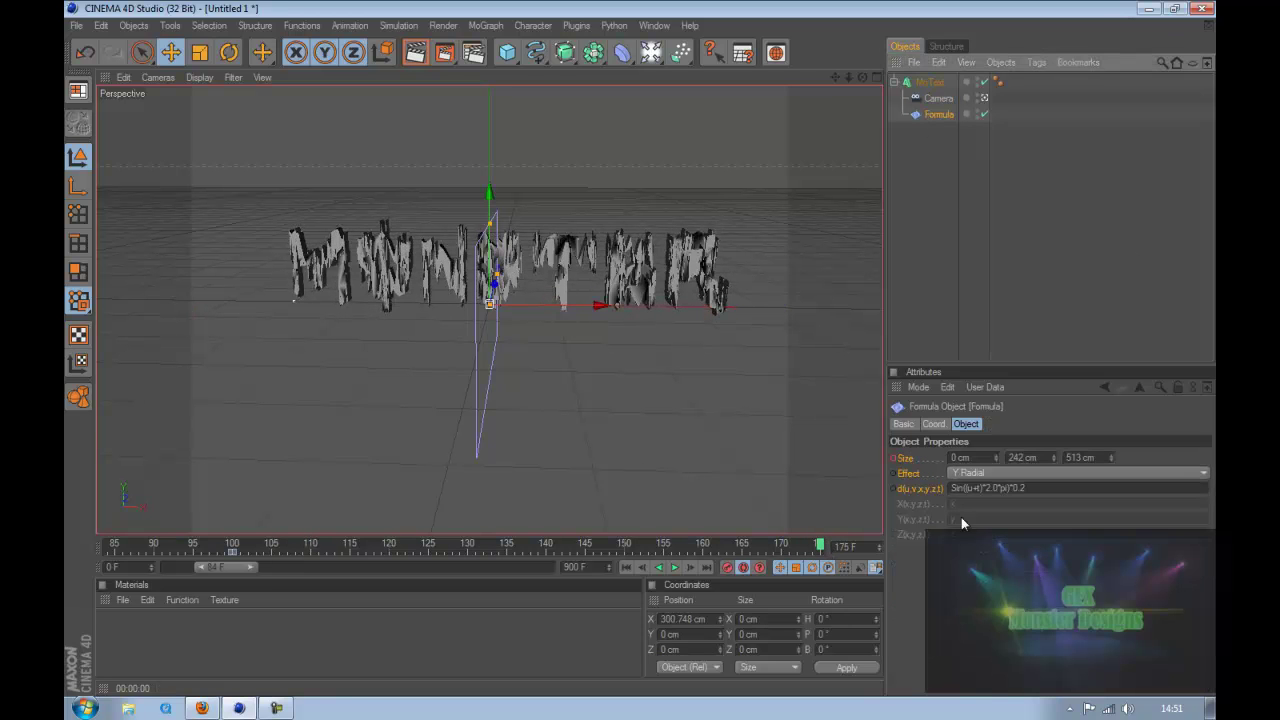
click(954, 457)
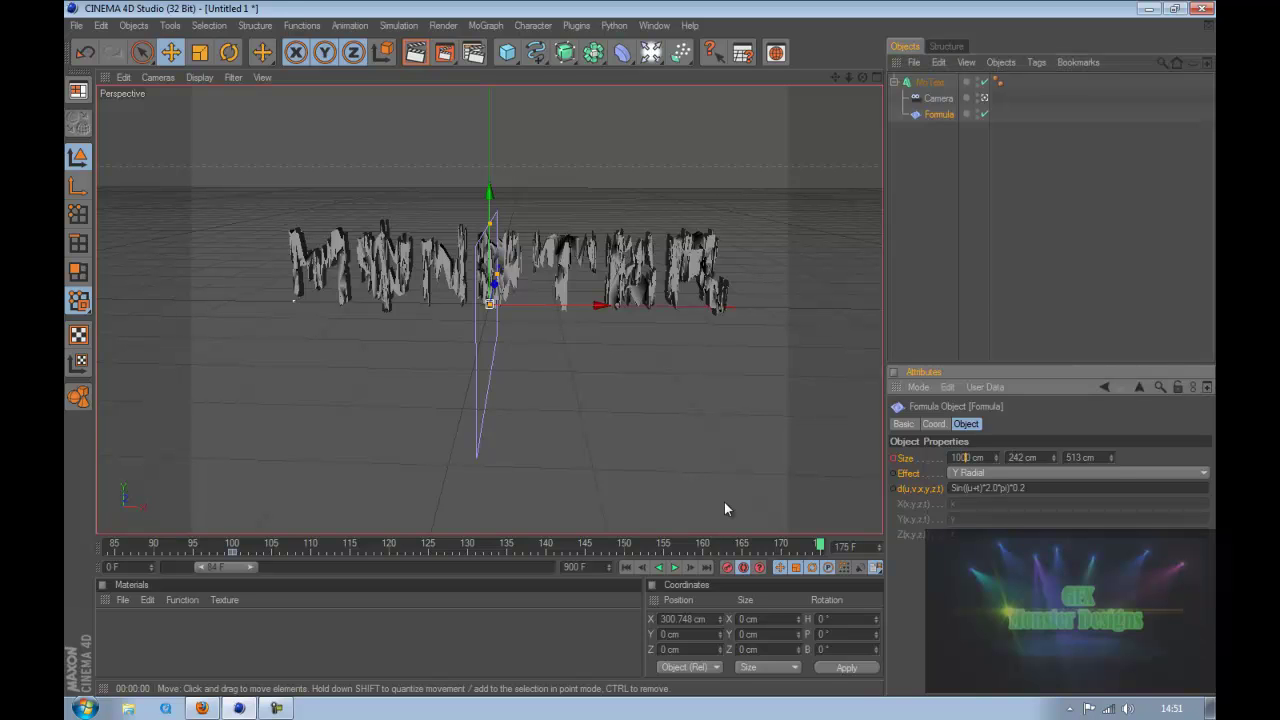
text(0)
key(Return)
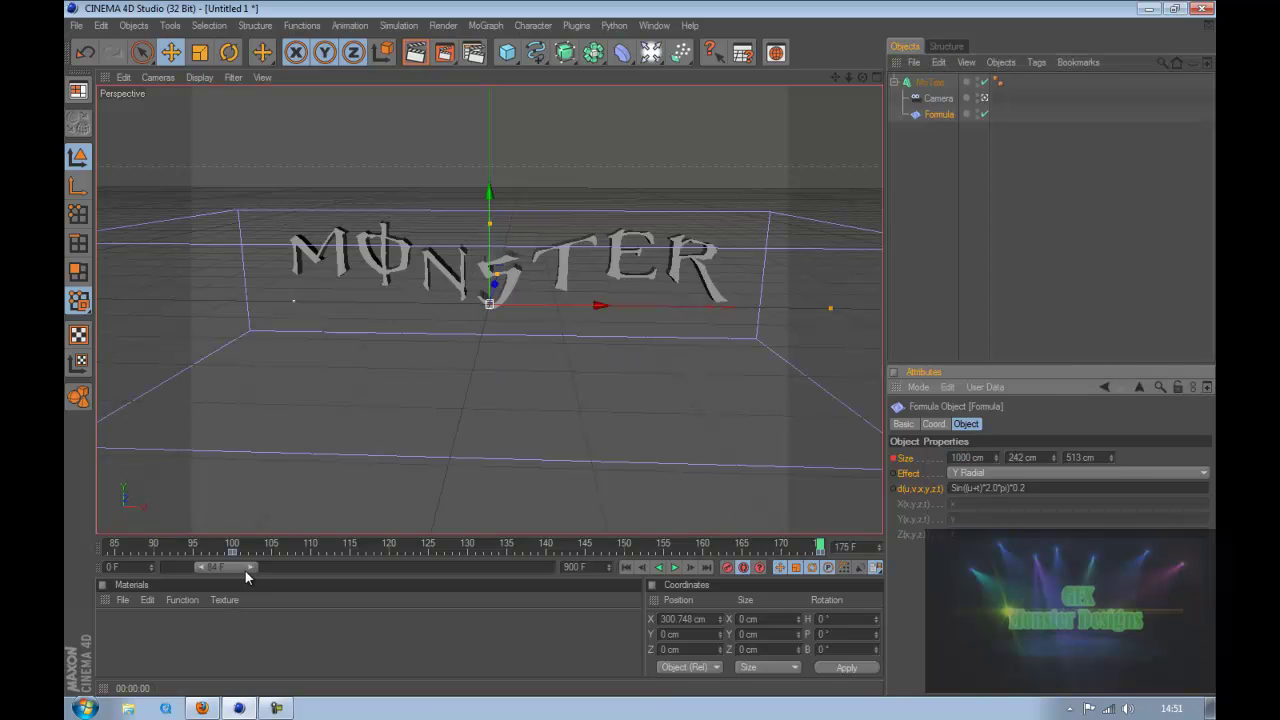
Step: Scrub back to frame 84 to check the transition, then play from frame 0
drag(647, 545, 63, 549)
drag(240, 567, 125, 560)
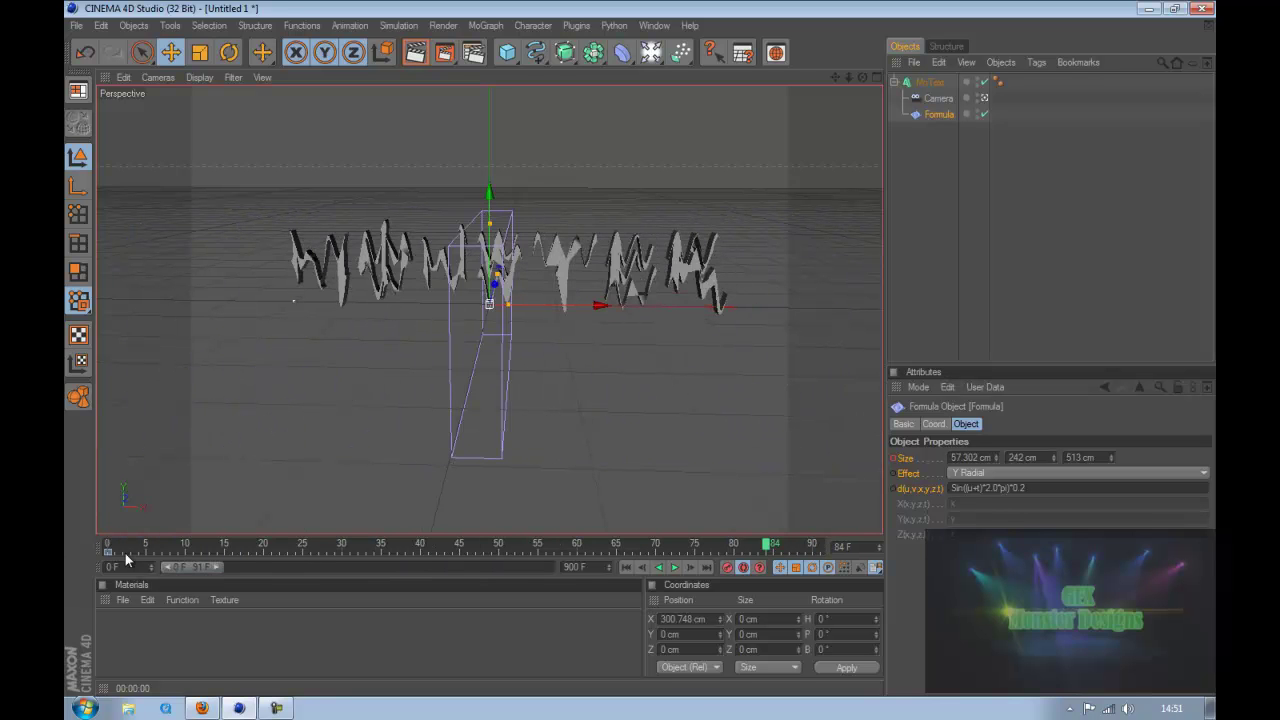
click(109, 543)
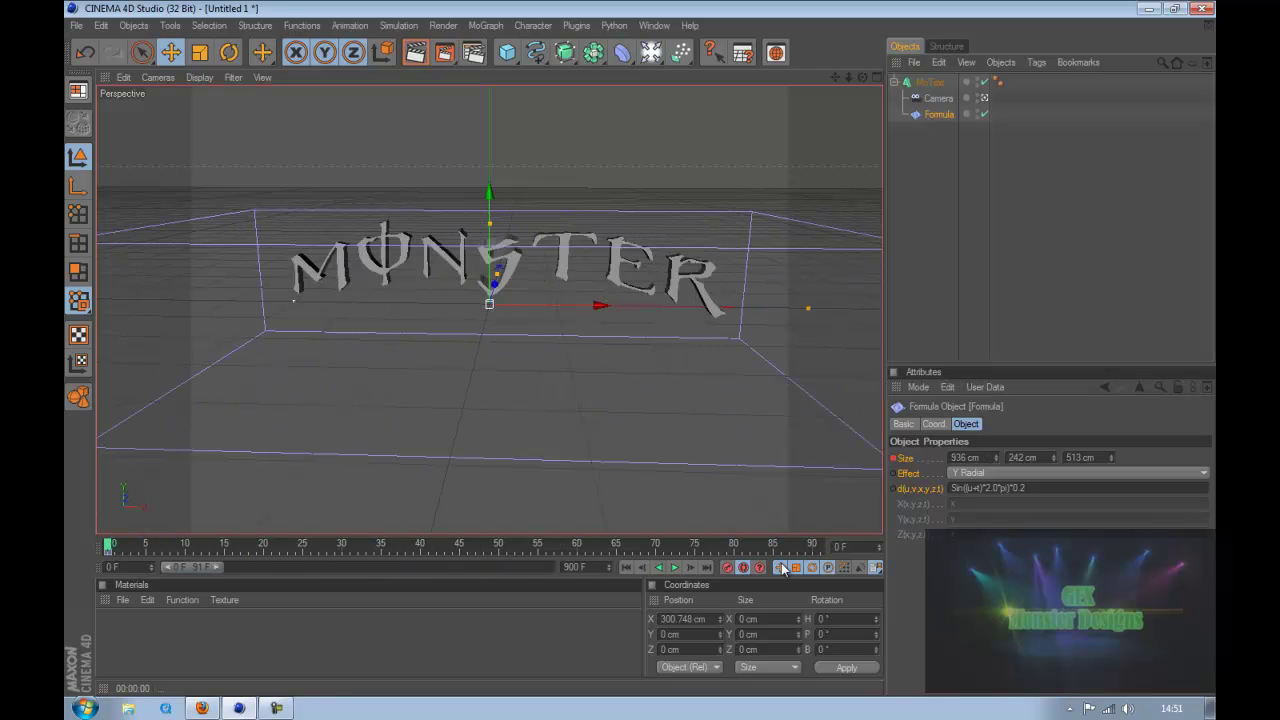
click(675, 567)
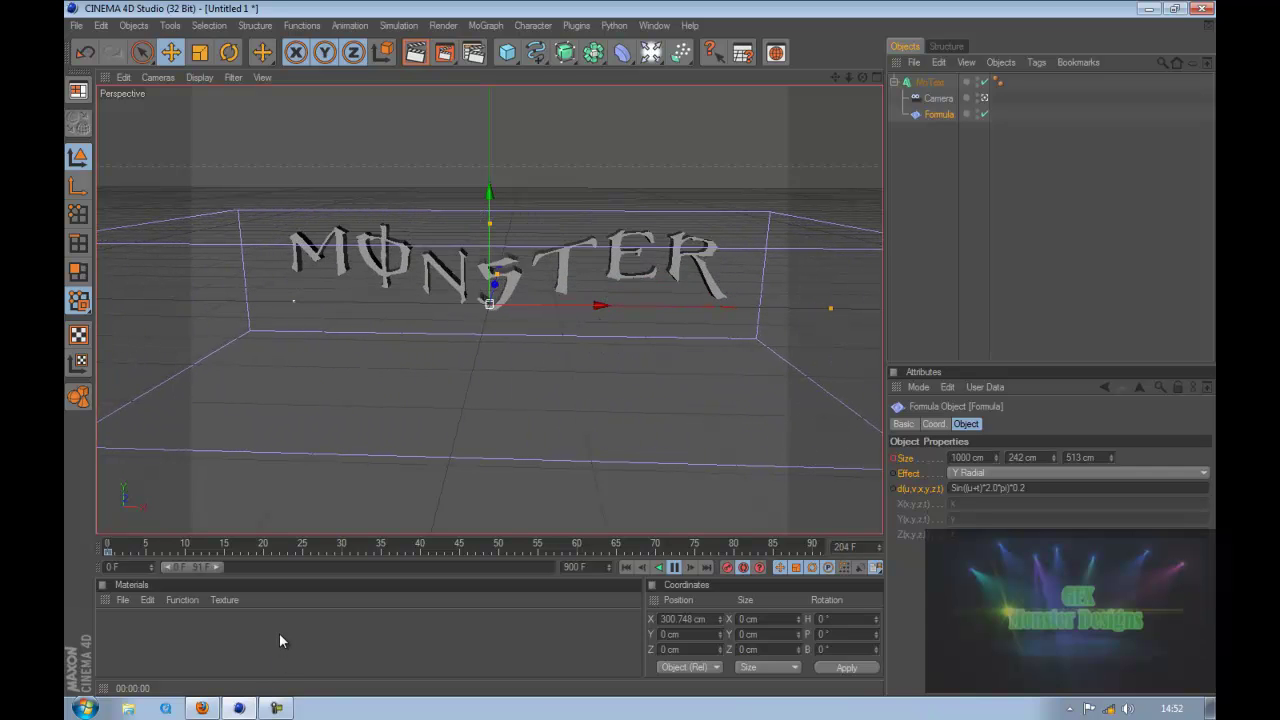
click(278, 707)
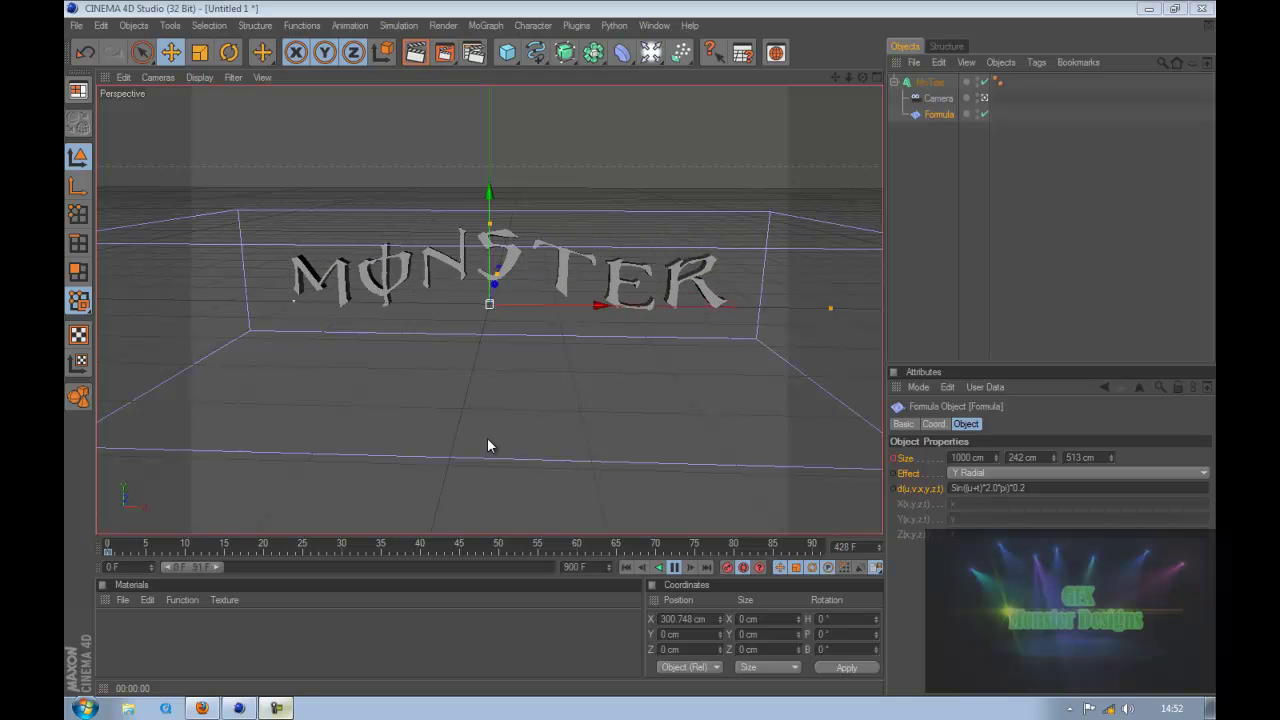
click(628, 60)
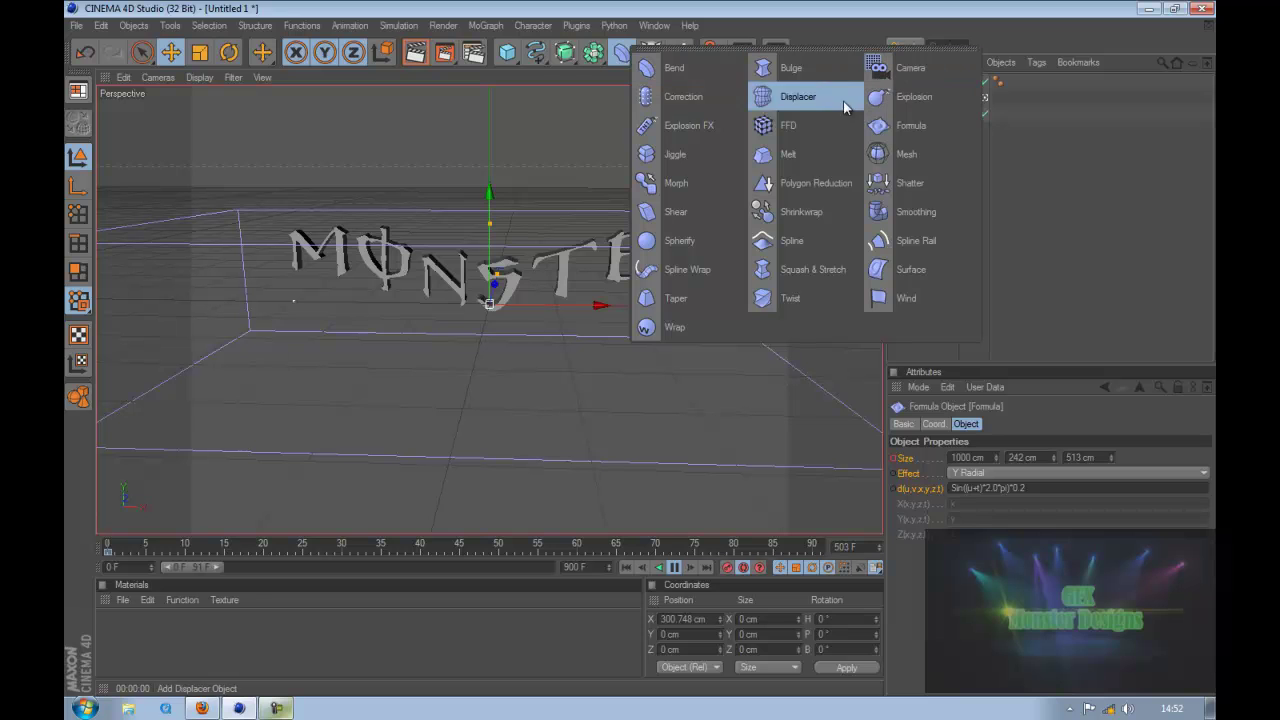
click(439, 521)
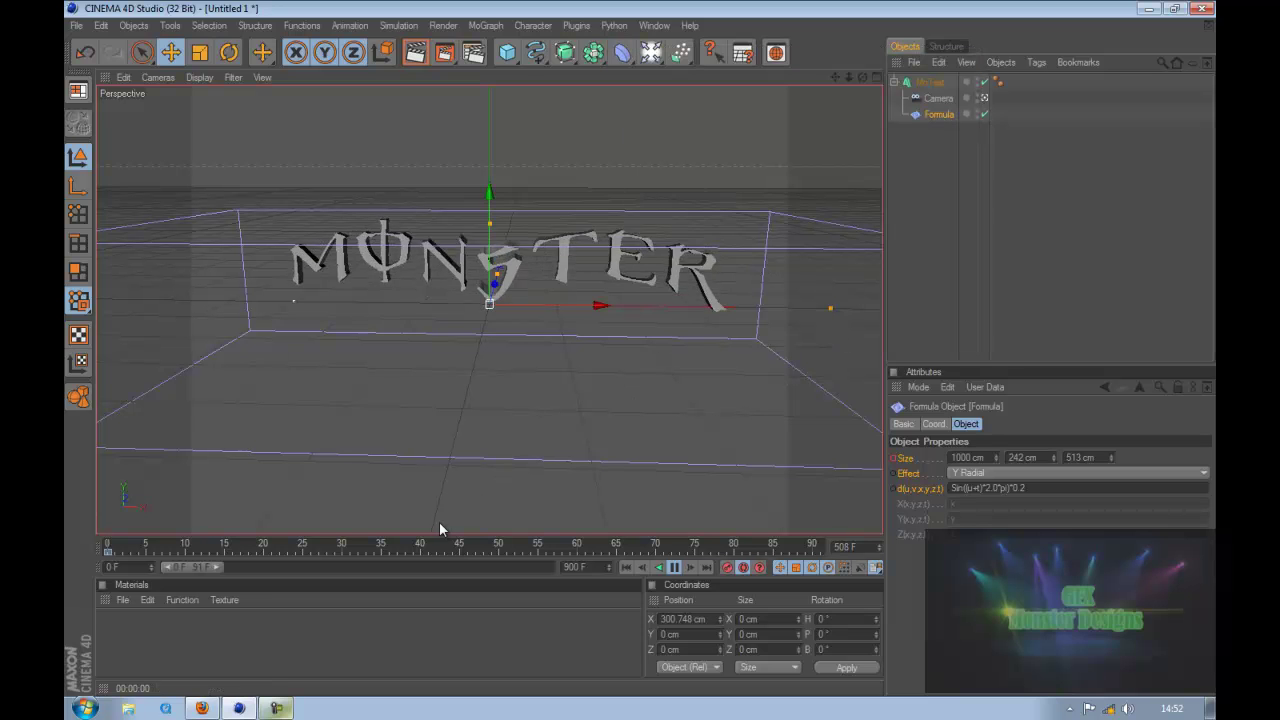